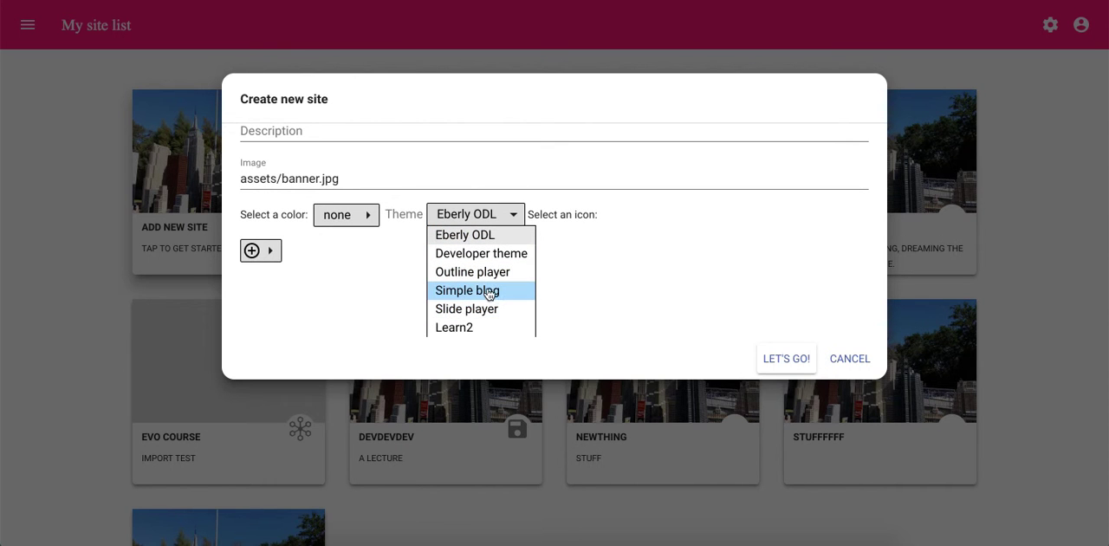
- Create the anewsite site with the Simple blog theme and reload the site list
left_click(487, 294)
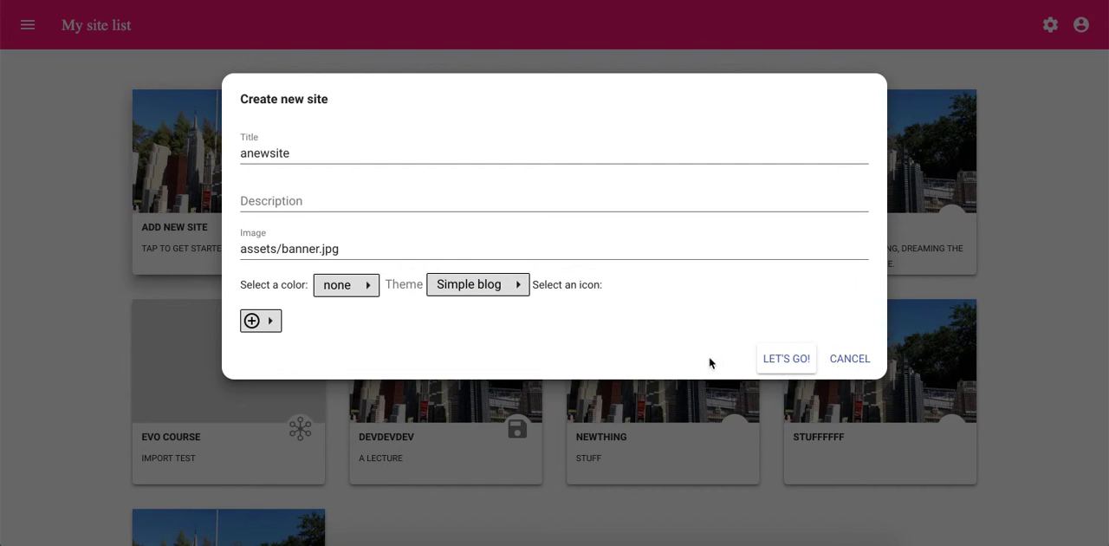
left_click(793, 366)
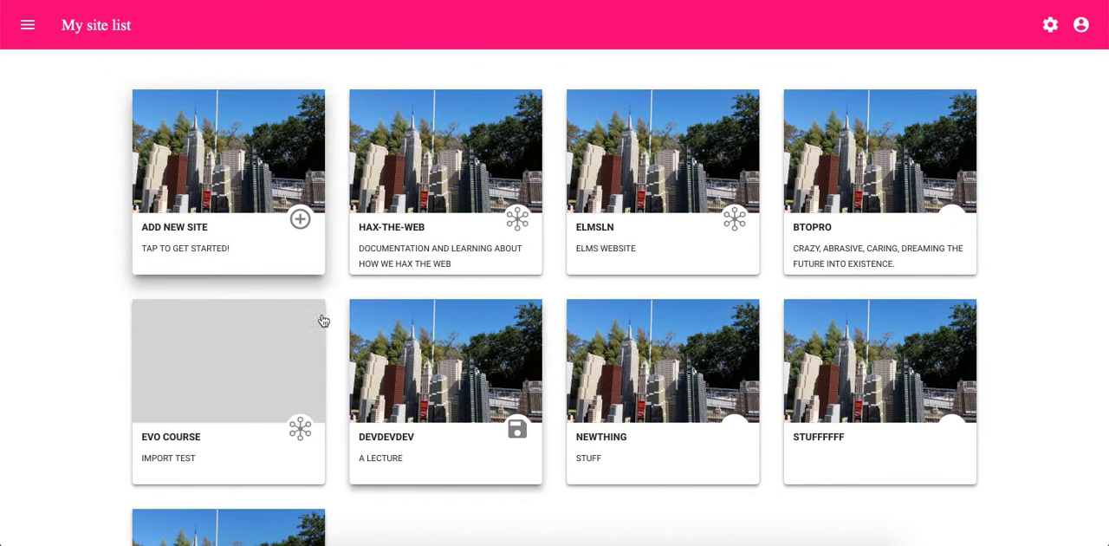
scroll(55, 330, "down", 2)
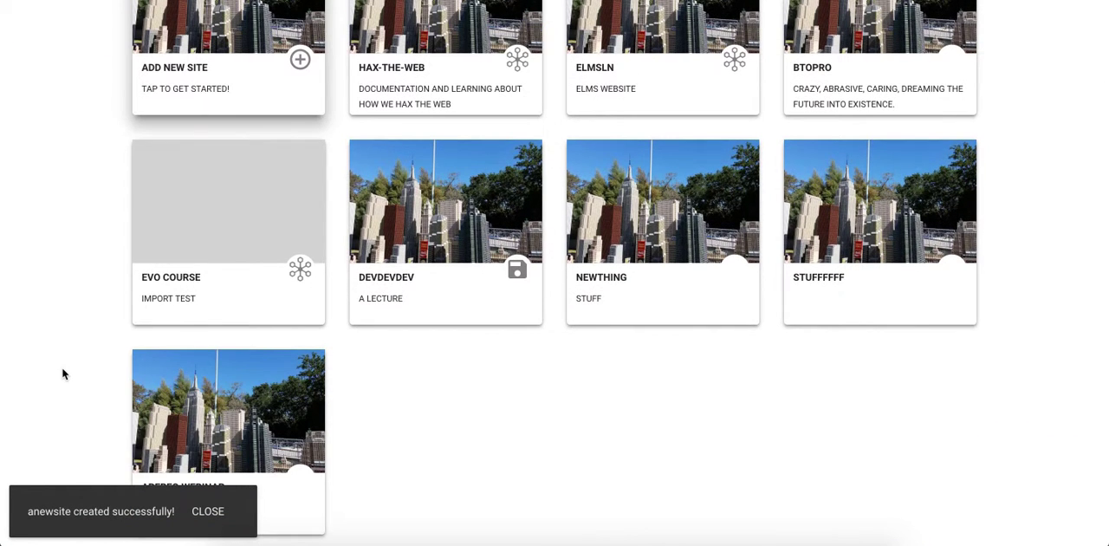
scroll(63, 374, "up", 1)
key("super+r")
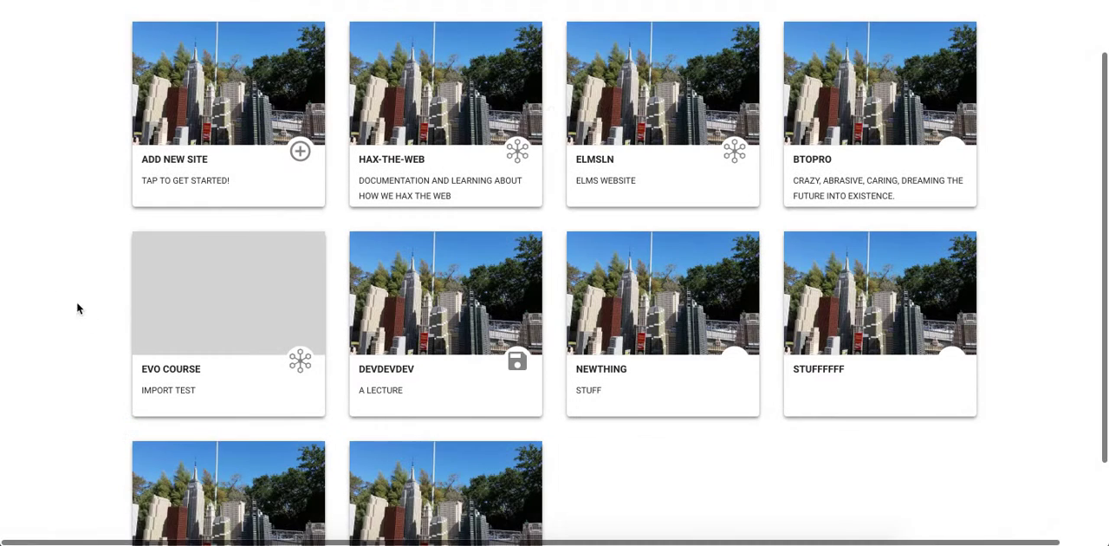
- Open the anewsite site from the site list and dismiss its login notice
scroll(74, 296, "down", 1)
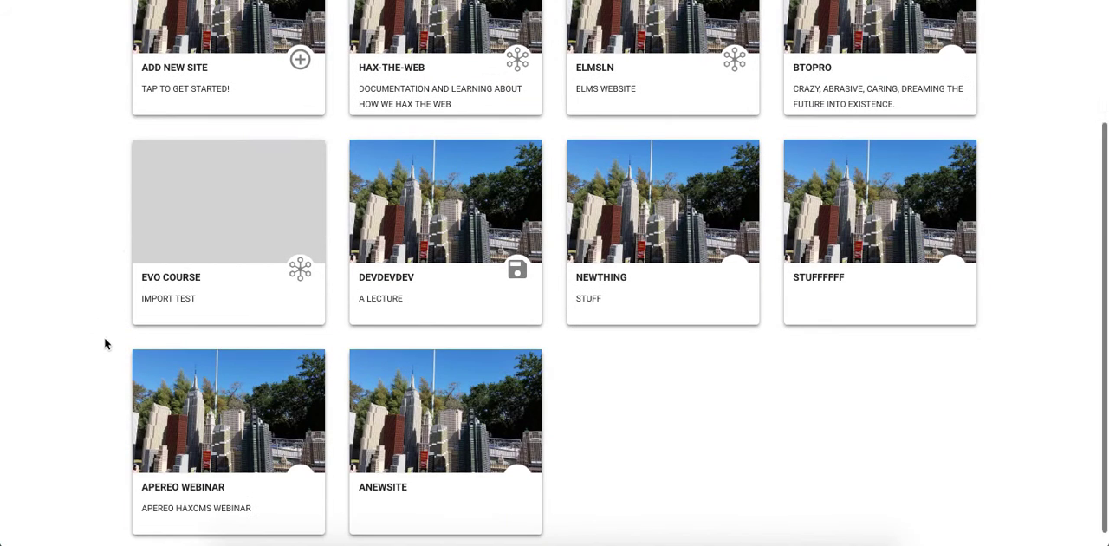
left_click(492, 393)
left_click(540, 420)
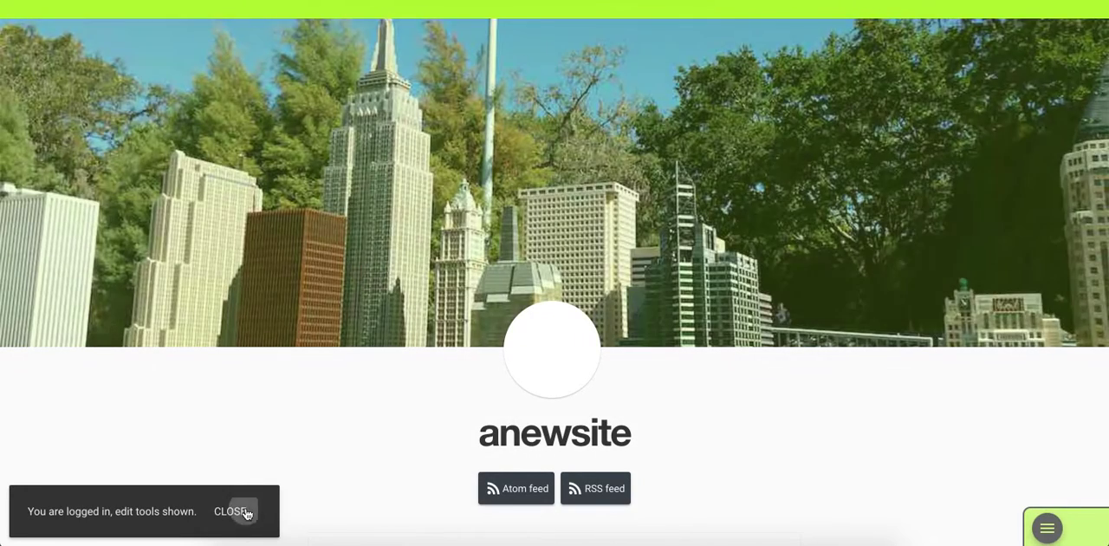
left_click(233, 511)
- Add "So my new blog post", "Happens below the other one" and "And the next one" below New page in the site outline and save it
left_click(1047, 527)
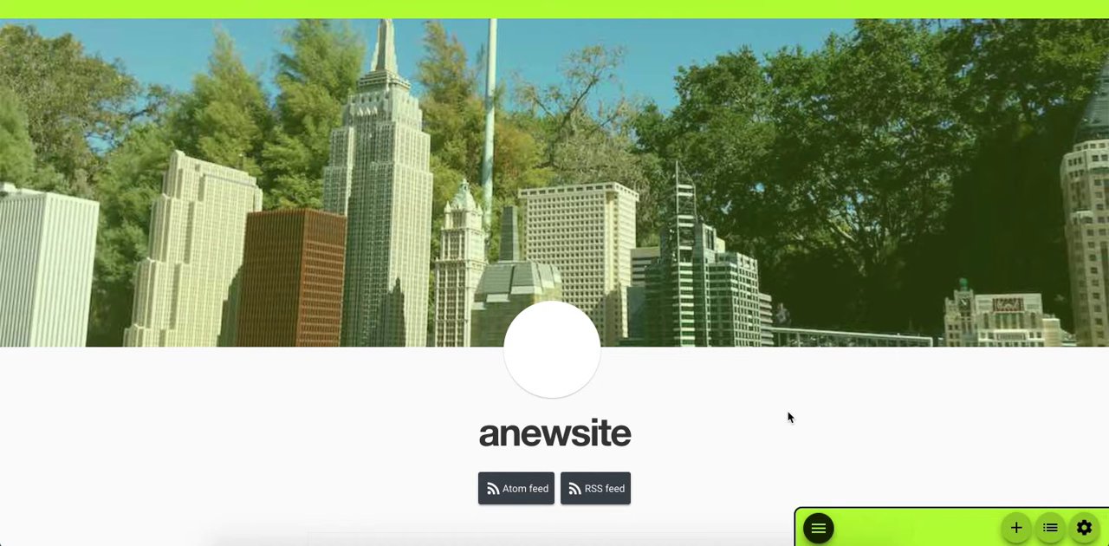
left_click(1050, 528)
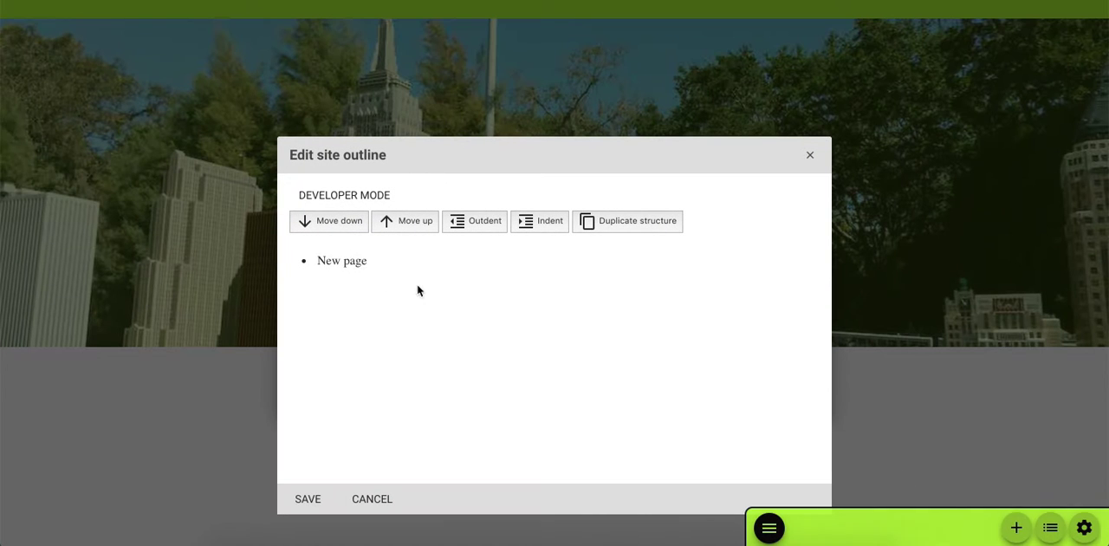
left_click(372, 263)
key("Return")
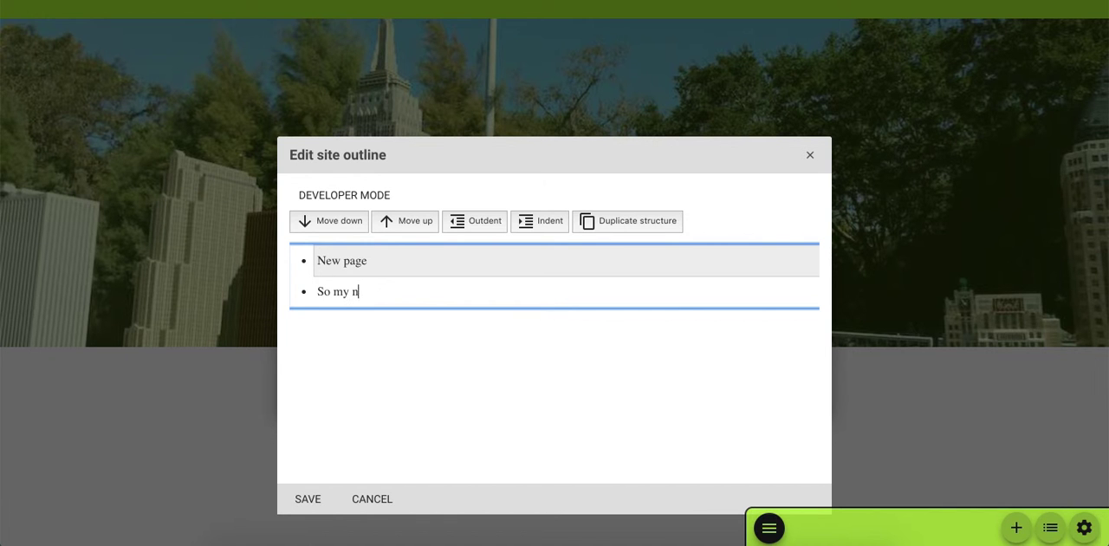
type("So my new blog post")
key("Return")
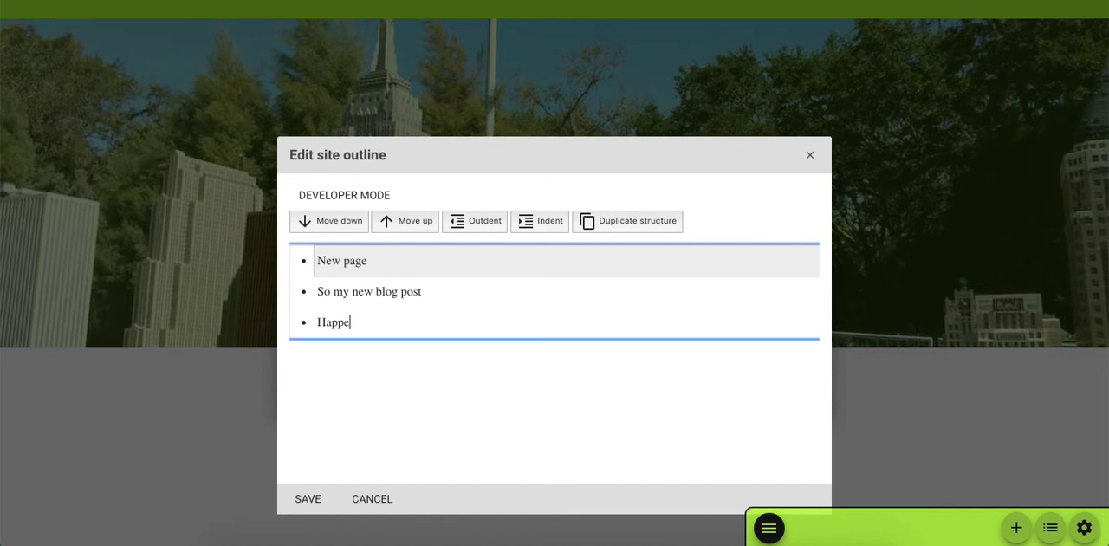
key("Return")
type("And the next one")
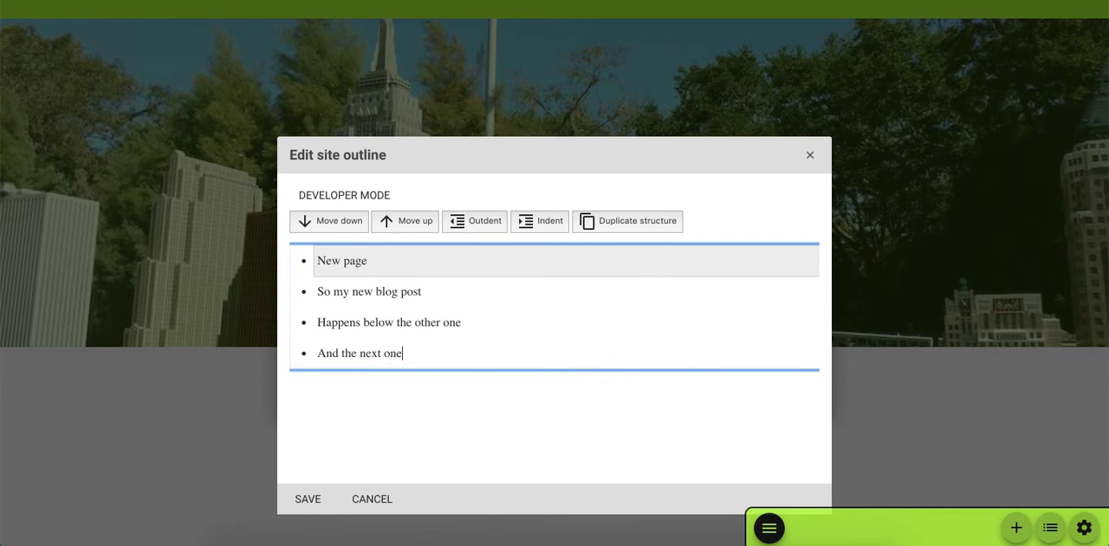
left_click(303, 499)
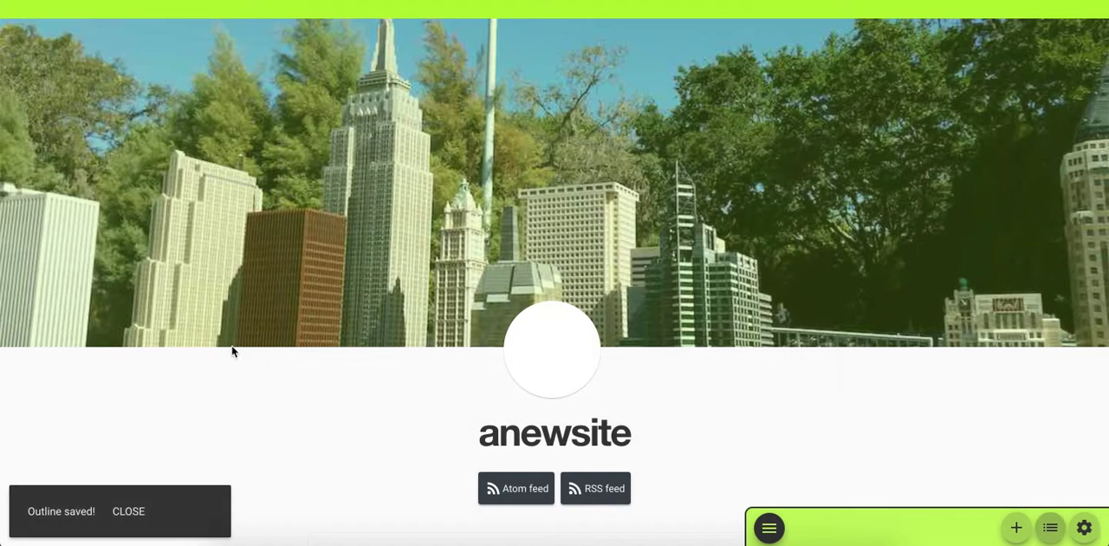
- Open the "So my new blog post" page for editing and select its paragraph
scroll(233, 319, "down", 5)
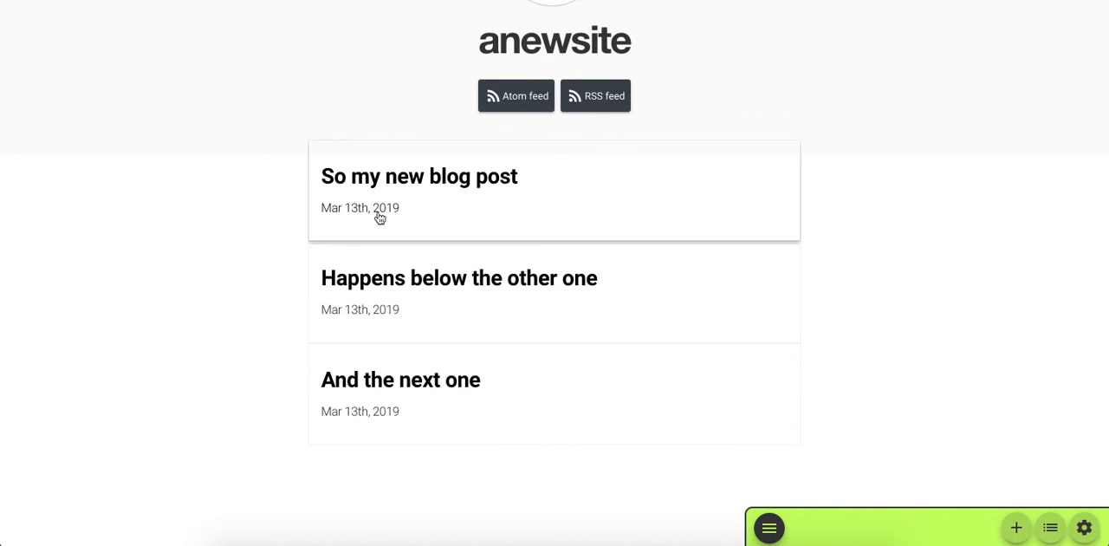
left_click(595, 202)
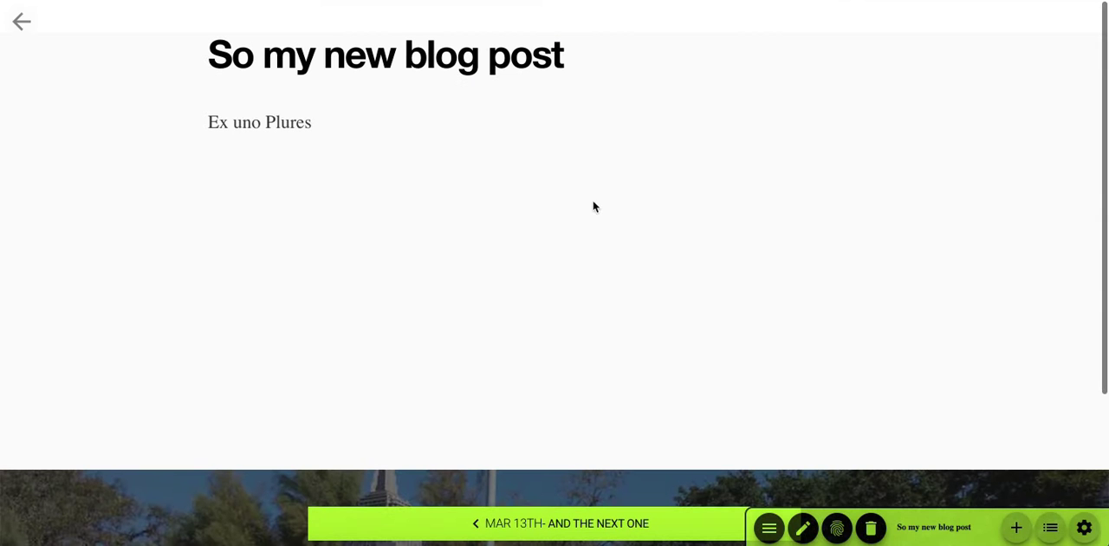
left_click(802, 530)
left_click(264, 29)
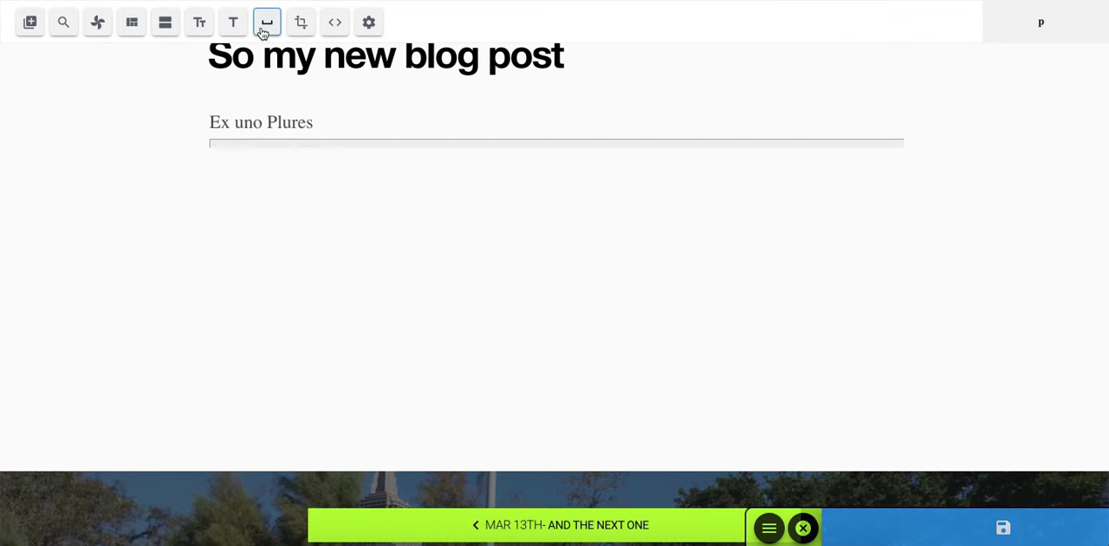
- Find the NASA "Space Science" galaxy image and choose to display it as a Testimonial
left_click(61, 25)
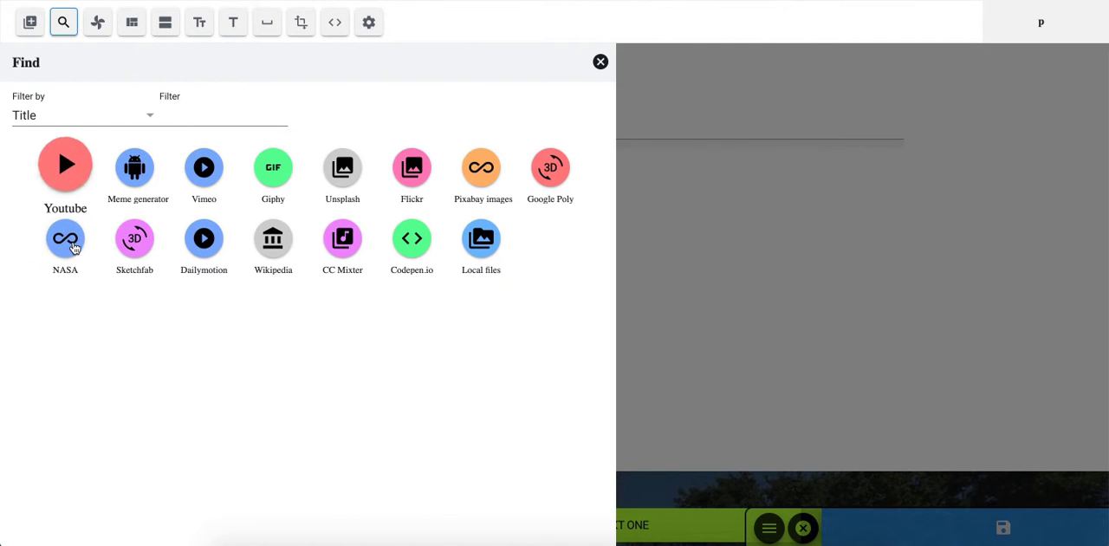
left_click(74, 247)
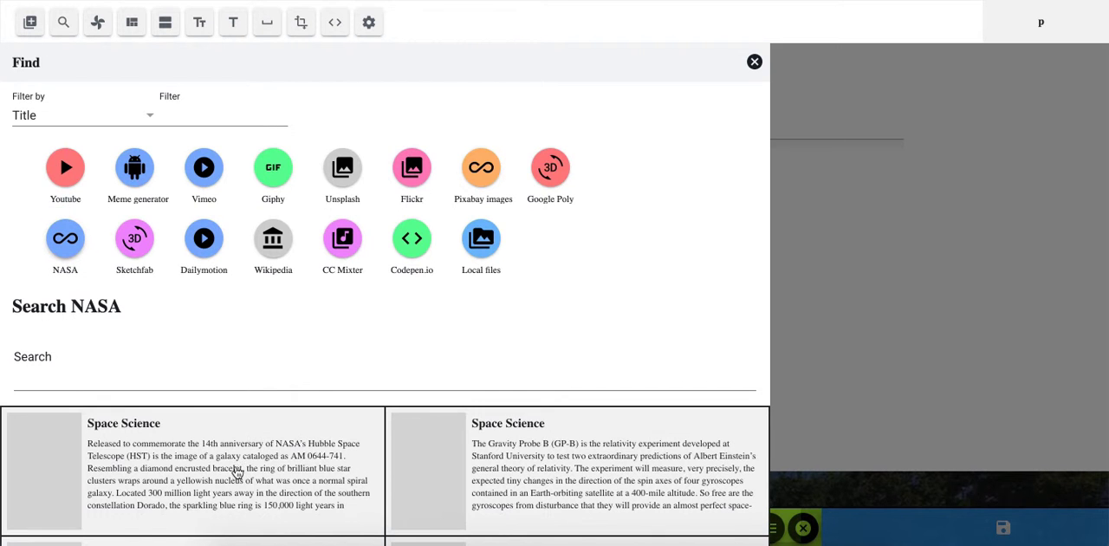
left_click(236, 474)
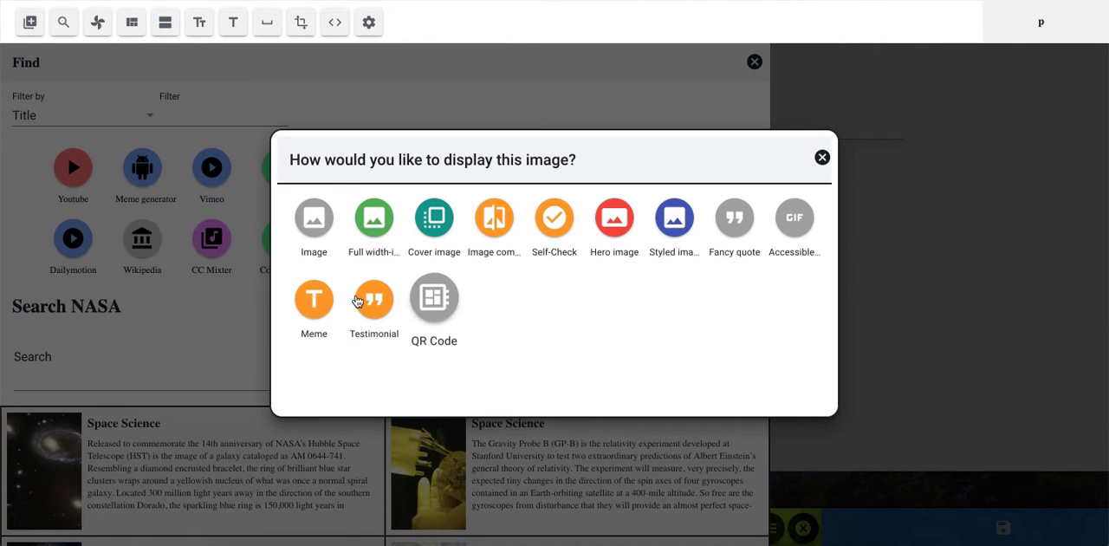
left_click(375, 300)
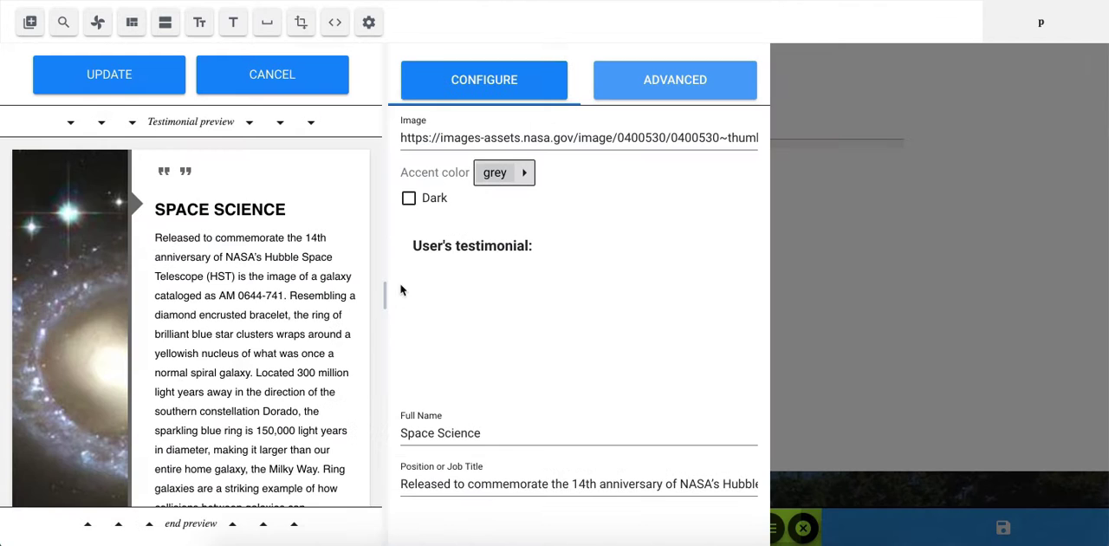
- Give the testimonial a purple accent color, enable its Dark option, and add it to the page
left_click(524, 173)
left_click(510, 274)
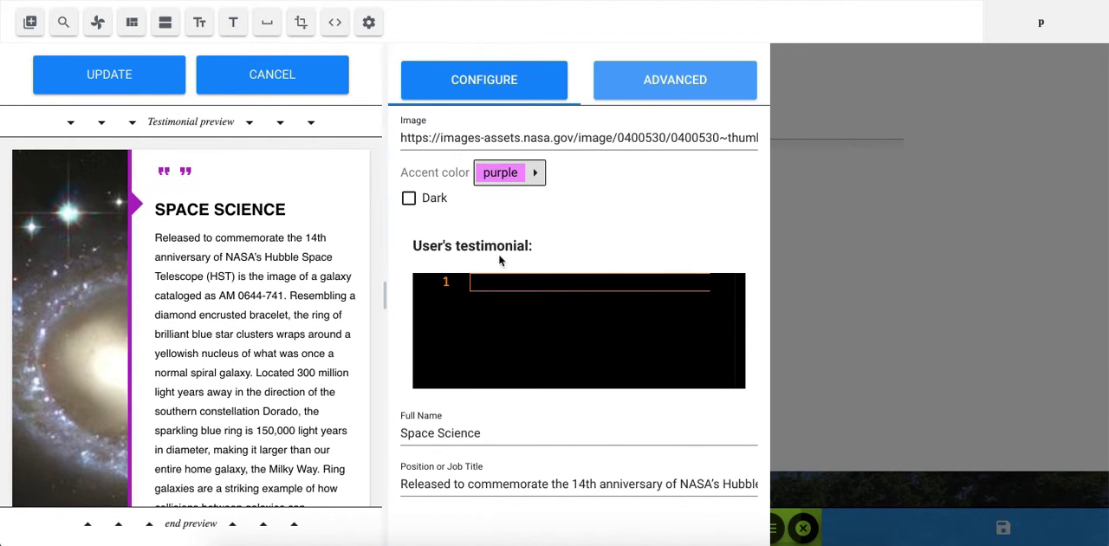
left_click(425, 201)
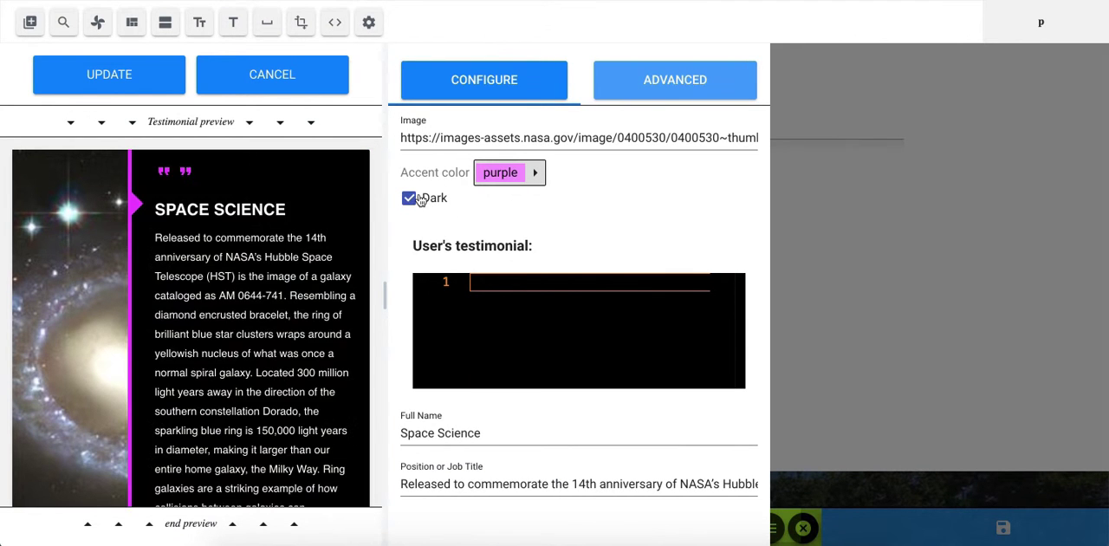
left_click(94, 74)
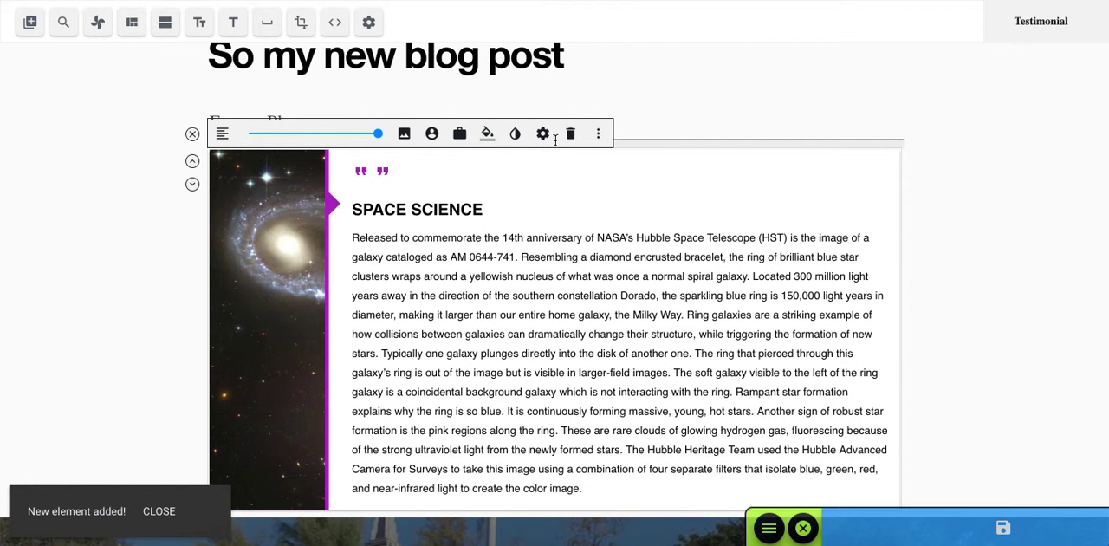
- Deselect the Space Science testimonial, save the blog post, and review the saved page
mouse_move(378, 133)
left_mouse_down()
mouse_move(300, 135)
mouse_move(378, 134)
left_mouse_up()
left_click(192, 136)
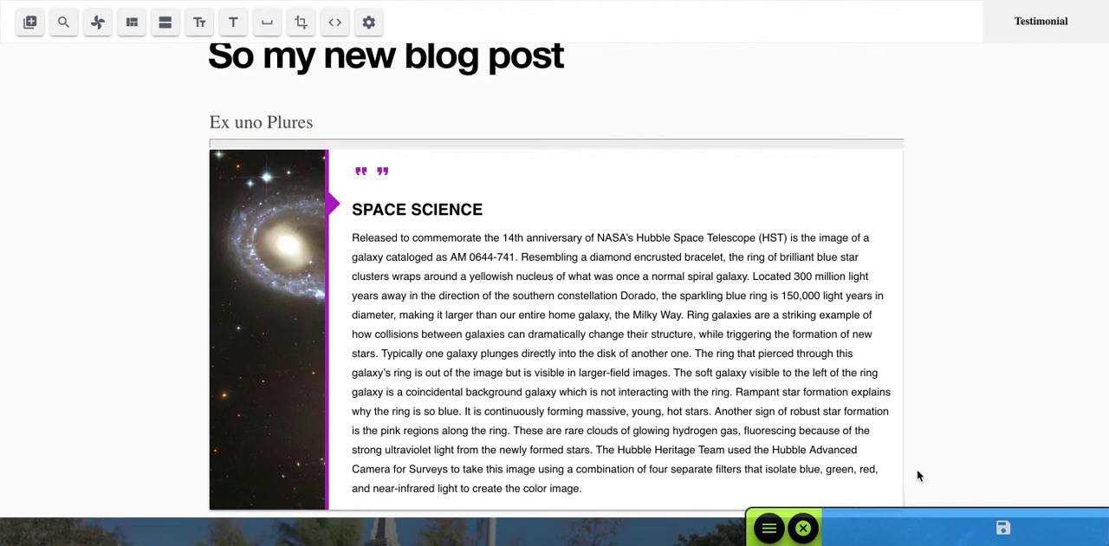
left_click(970, 526)
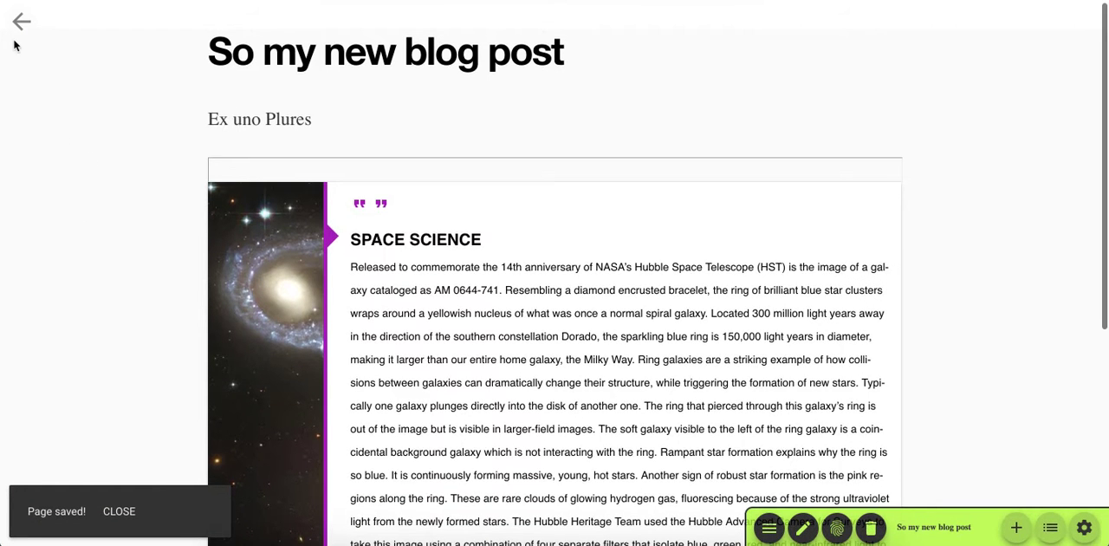
scroll(900, 513, "down", 2)
scroll(918, 494, "down", 1)
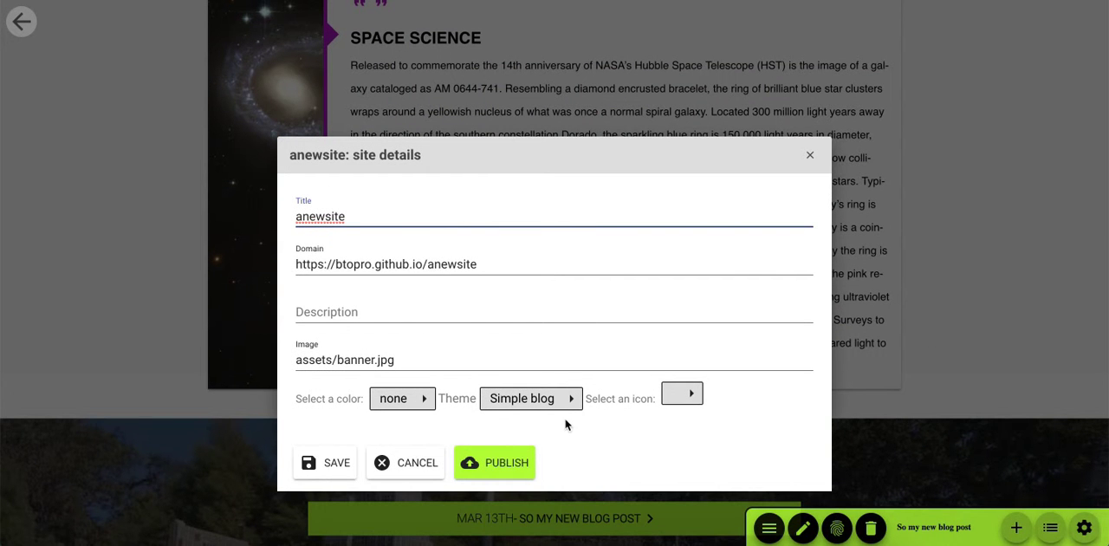
- Change the site's theme to Slide player and its color to orange, and save the site details
left_click(570, 402)
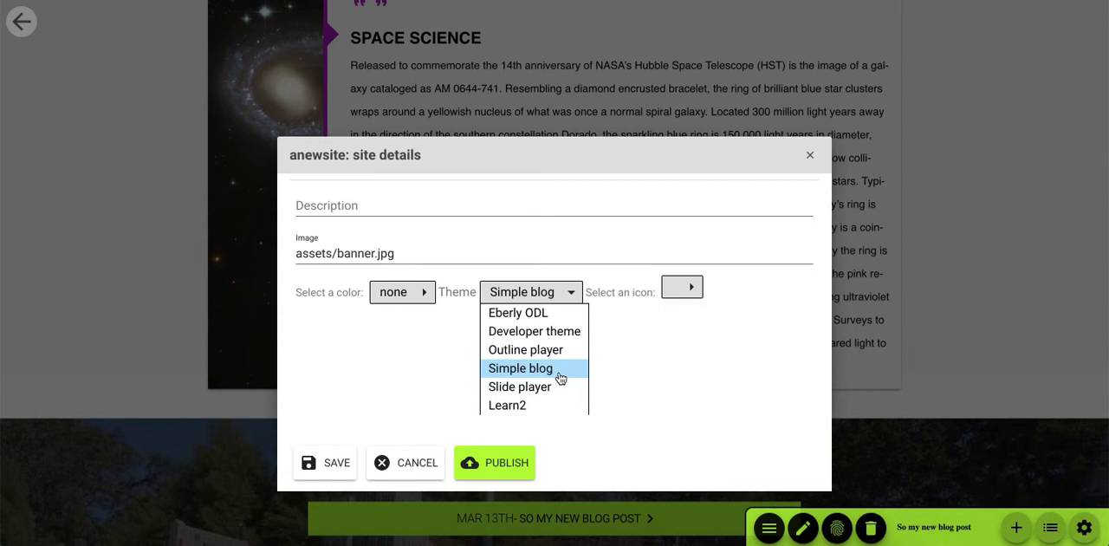
left_click(520, 387)
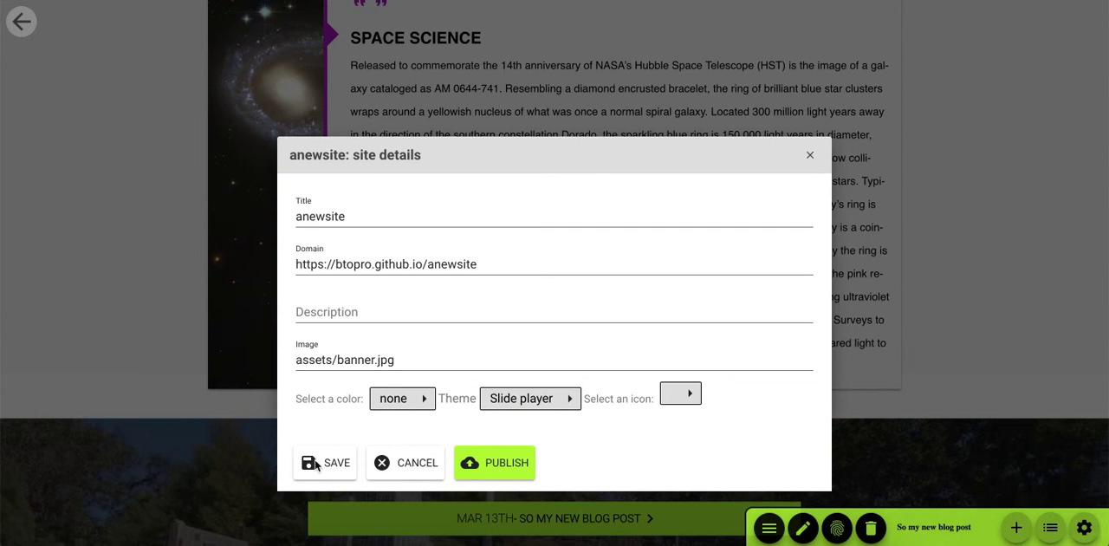
left_click(402, 400)
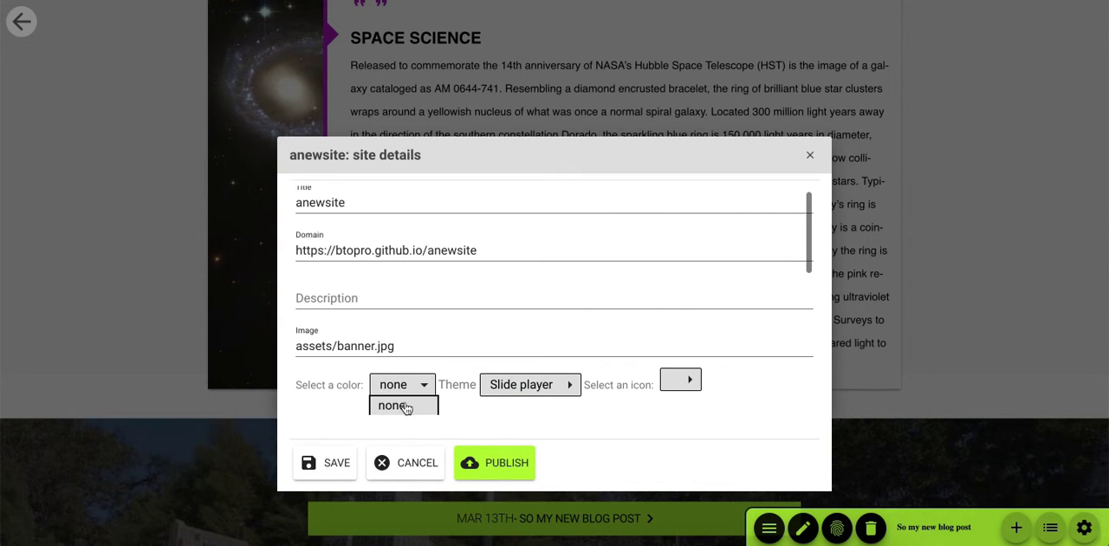
left_click(401, 386)
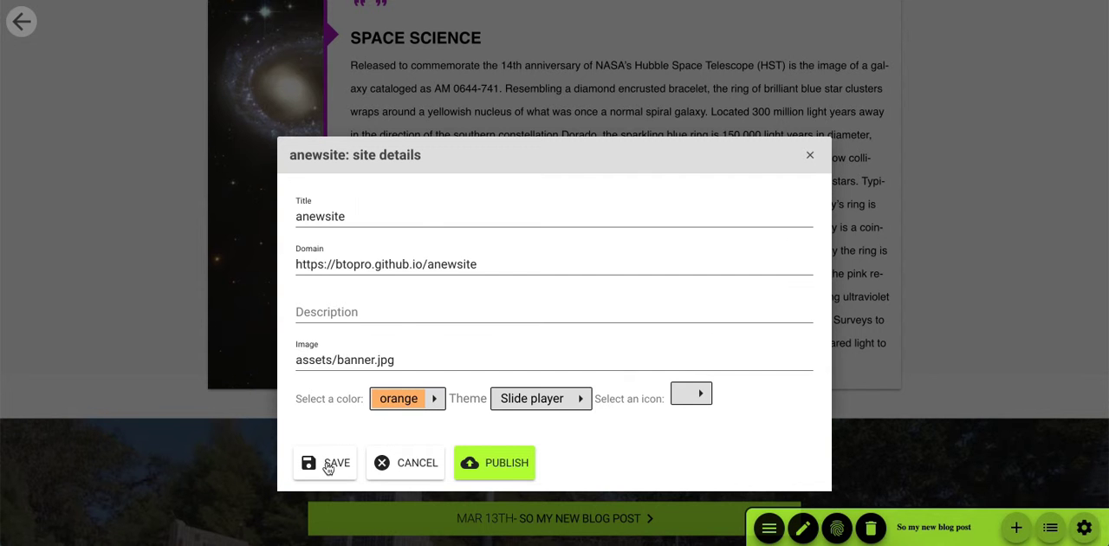
left_click(320, 466)
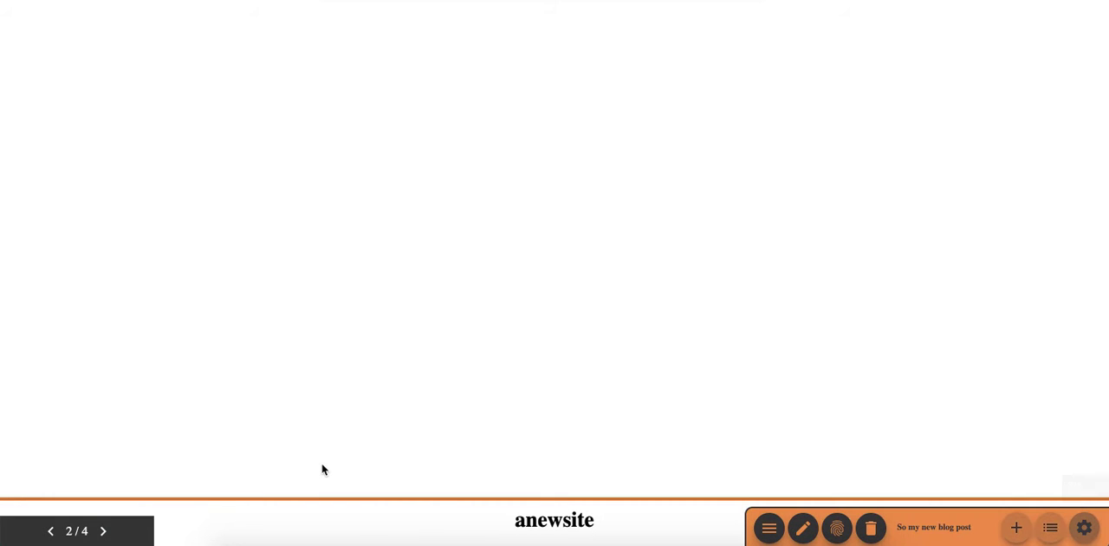
- Page forward to the last slide and back to the slide with the Space Science testimonial
double_click(104, 532)
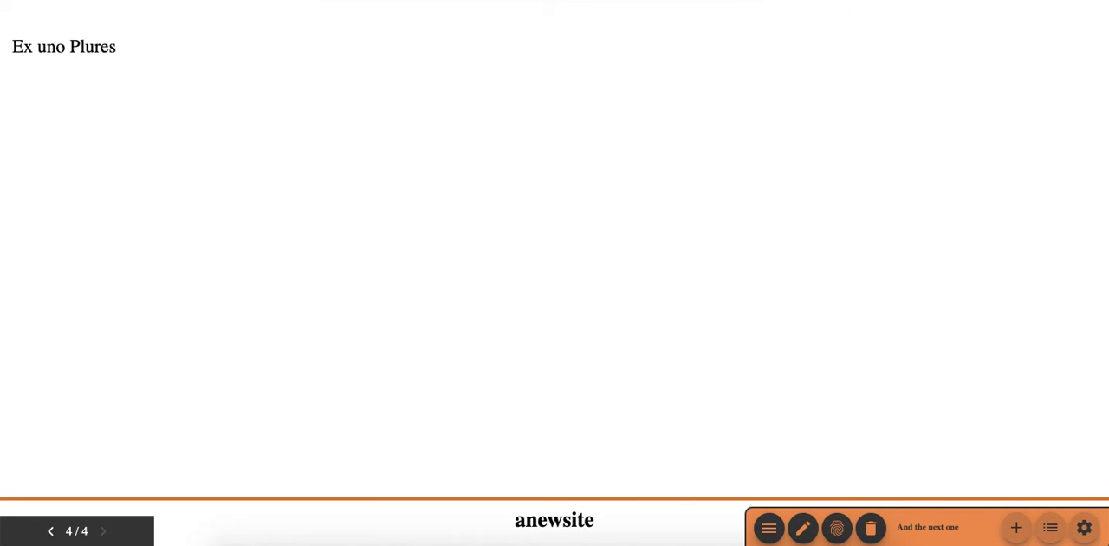
left_click(50, 532)
left_click(51, 532)
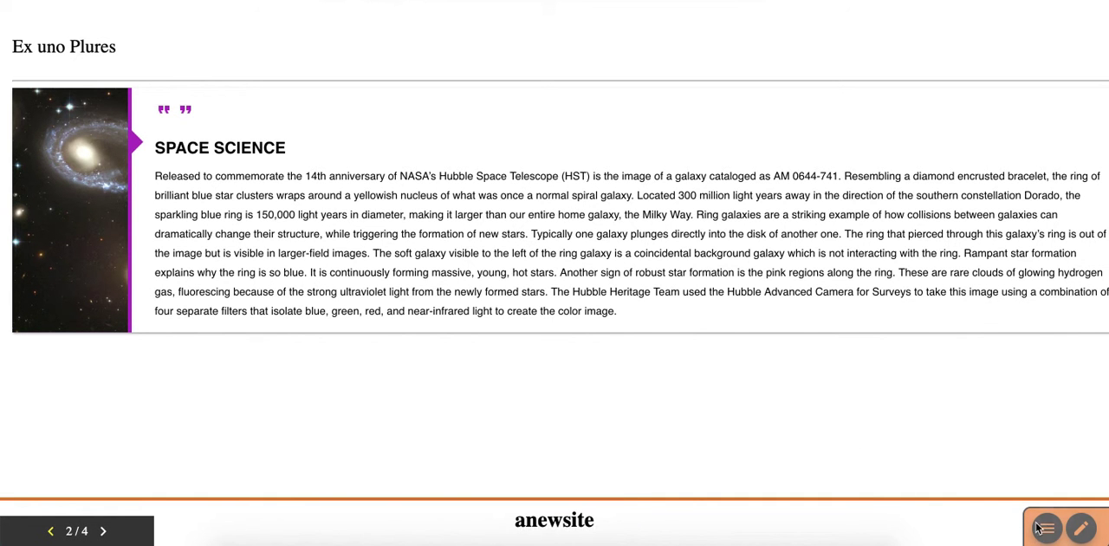
- Edit the current slide and narrow the Space Science testimonial to about half the content width
left_click(1079, 531)
left_click(485, 238)
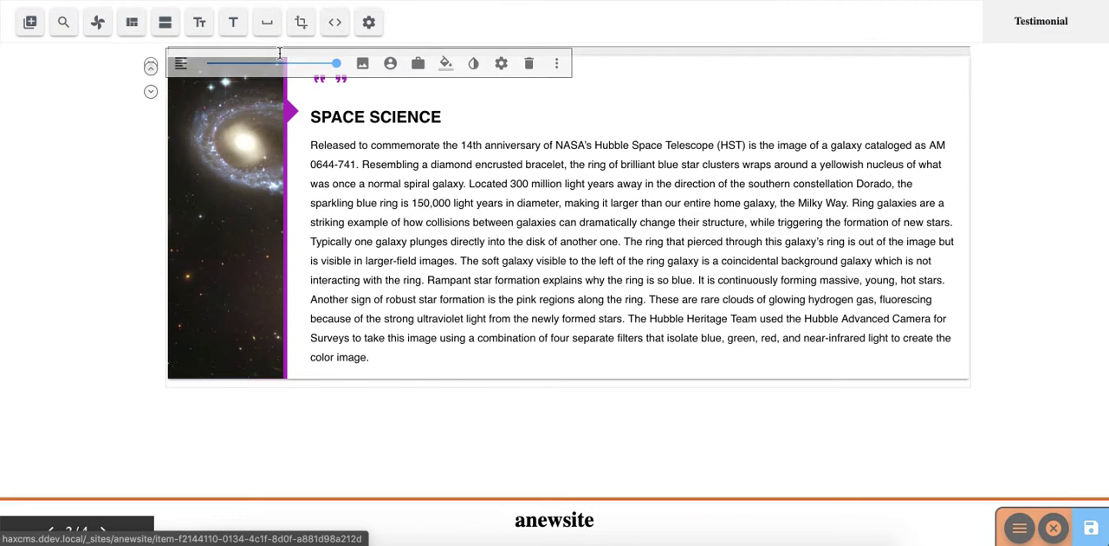
left_click(258, 70)
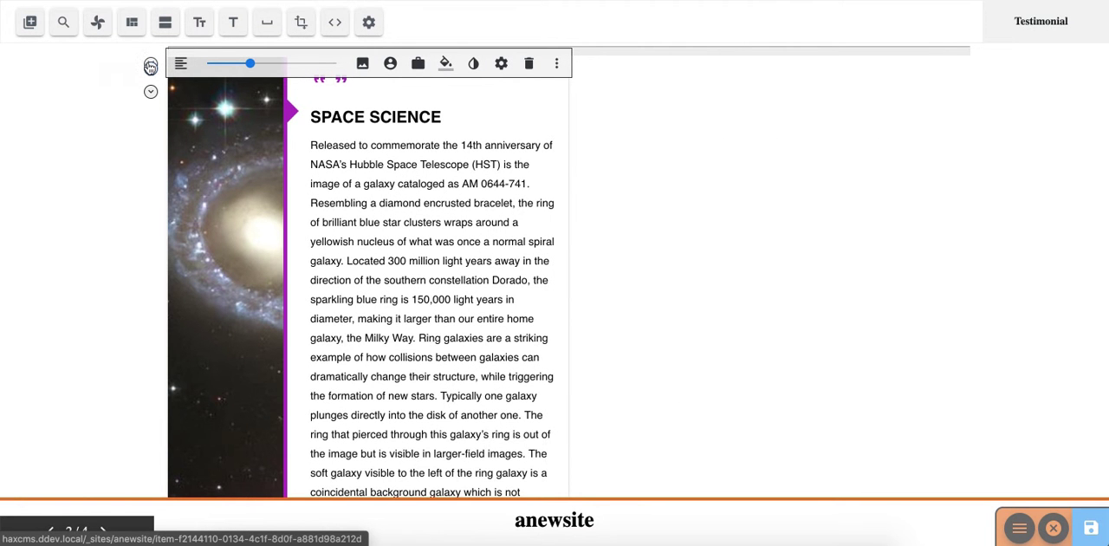
left_click(150, 68)
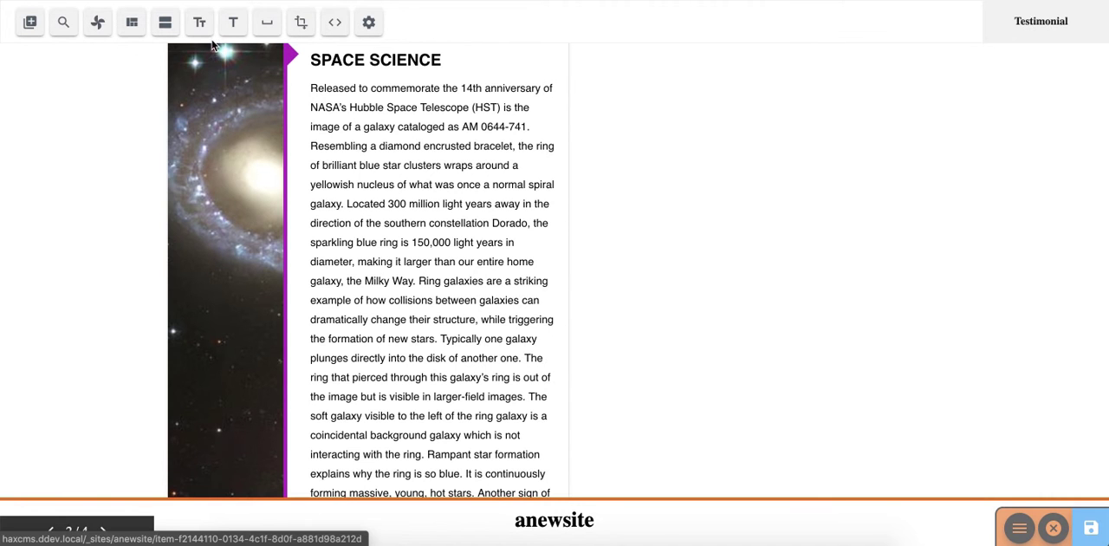
- Add a text placeholder below the testimonial, fill it with the image IMG_20181228_114109.jpg, and present the image as a Self-Check
left_click(301, 22)
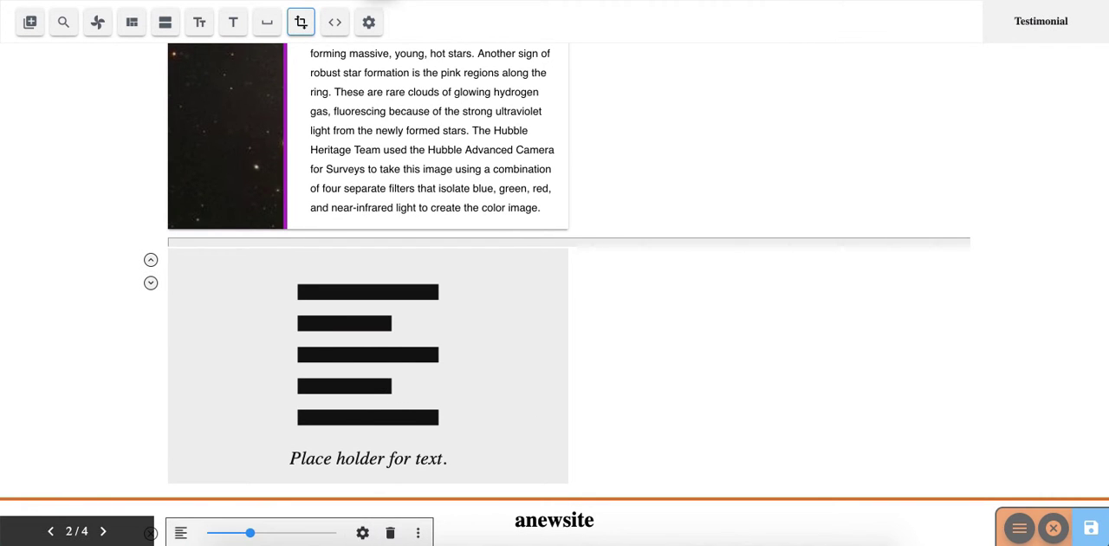
left_click_drag(337, 360, 368, 353)
left_click(312, 218)
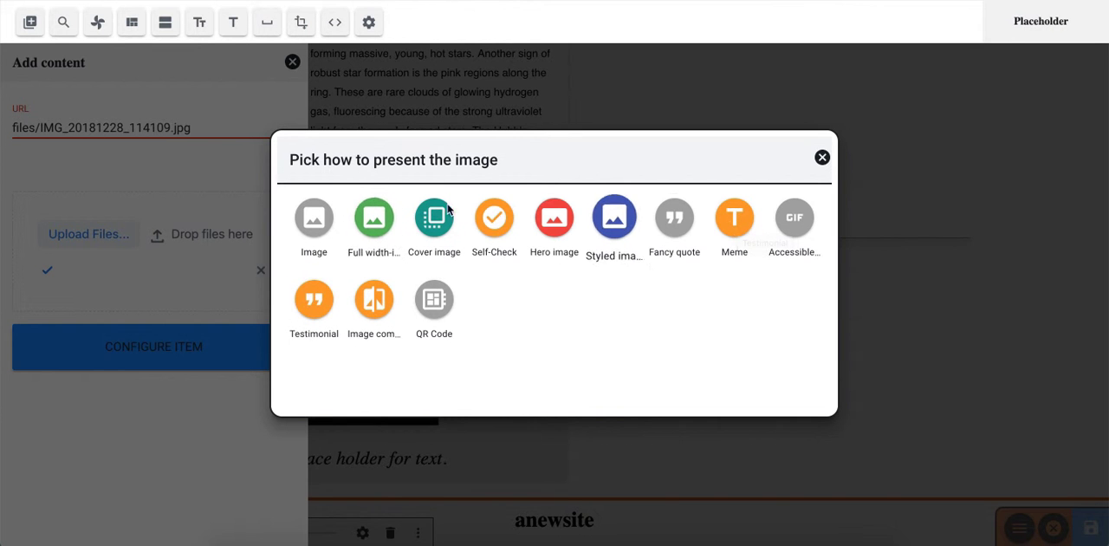
left_click(495, 220)
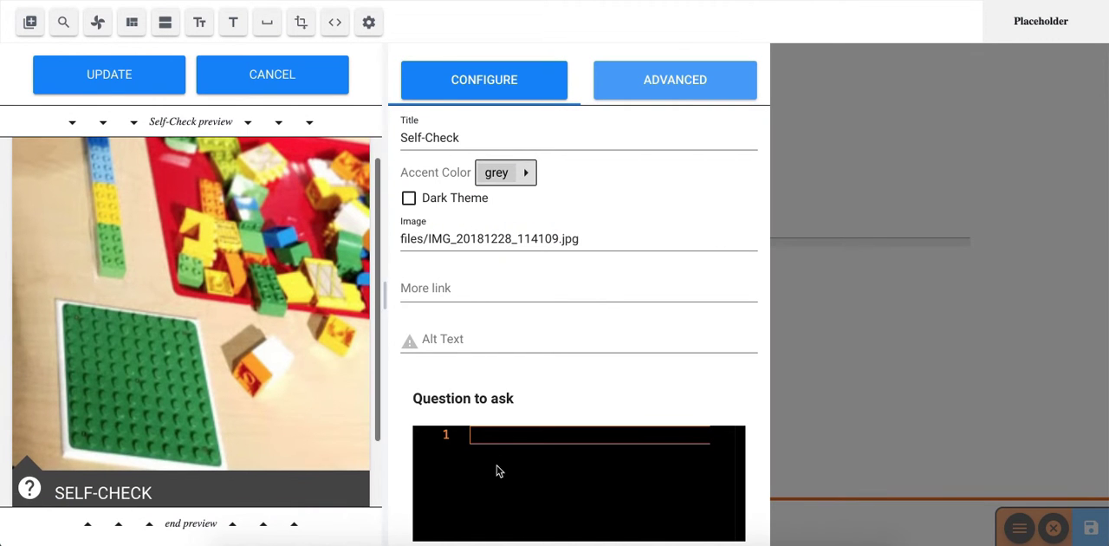
- Enter "What are these called?" as the self-check's question and "Legos!" as its answer
type("What are these called?")
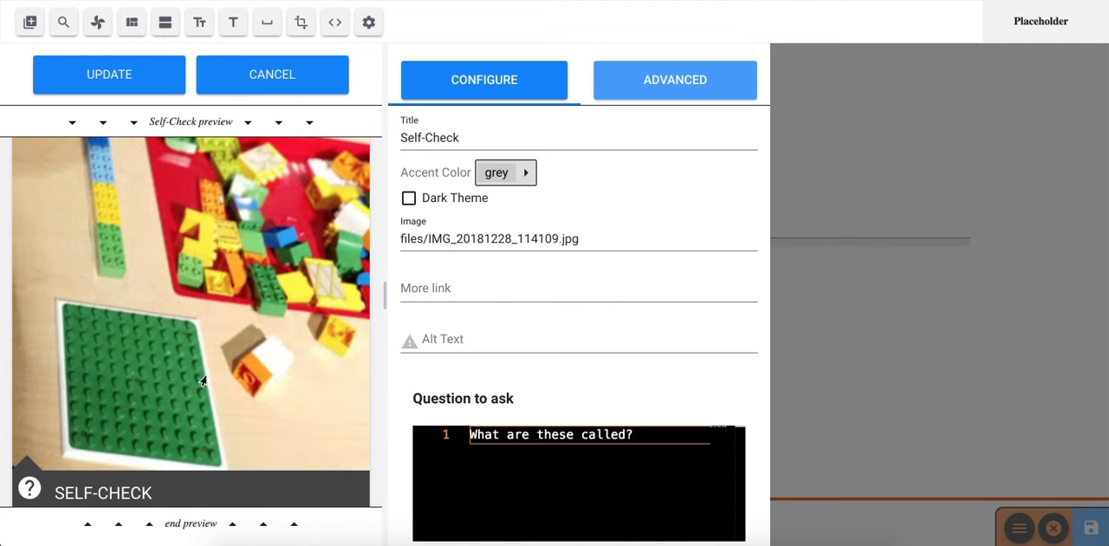
scroll(507, 423, "down", 2)
left_click(490, 455)
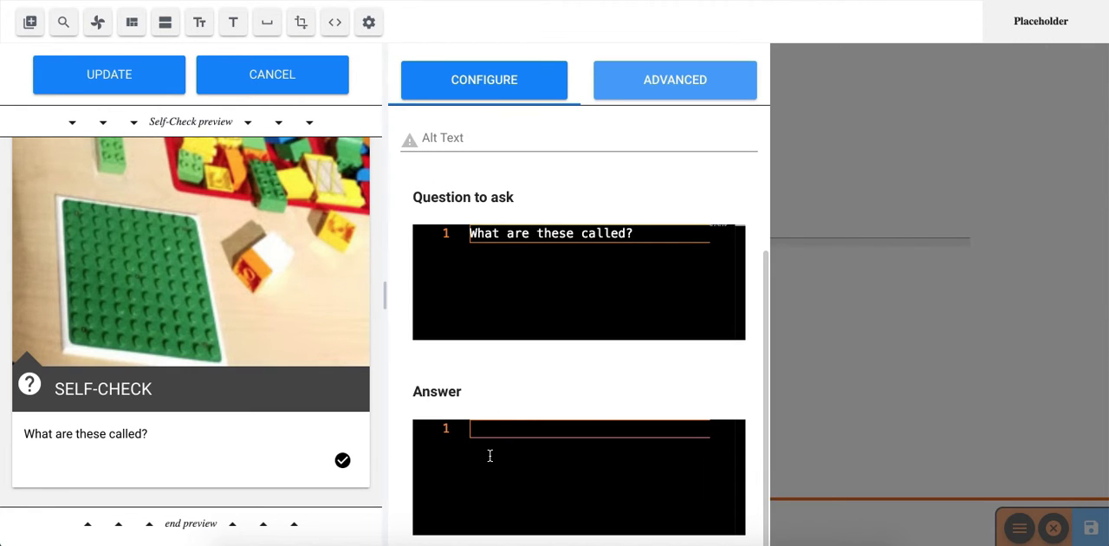
left_click(340, 462)
left_click(351, 469)
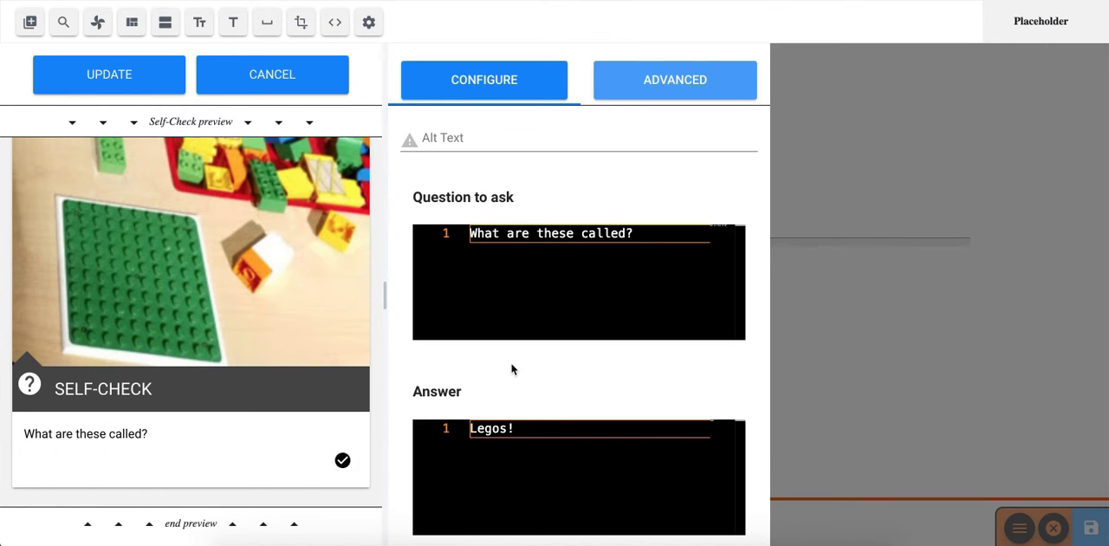
- Set the self-check's accent color to deep-purple, update it, and save the slide
scroll(403, 222, "up", 2)
left_click(507, 172)
left_click(530, 286)
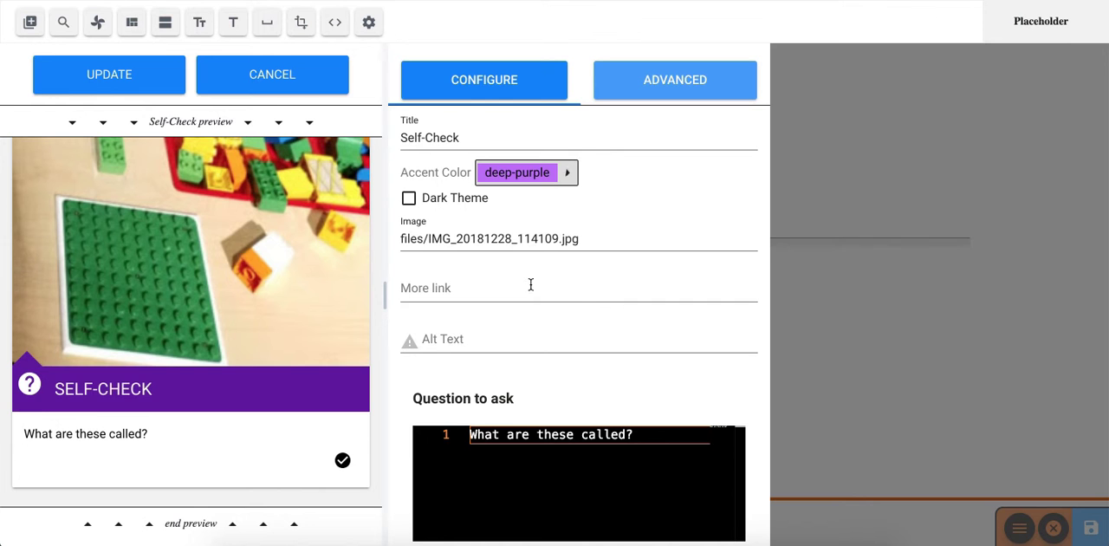
left_click(441, 204)
left_click(96, 76)
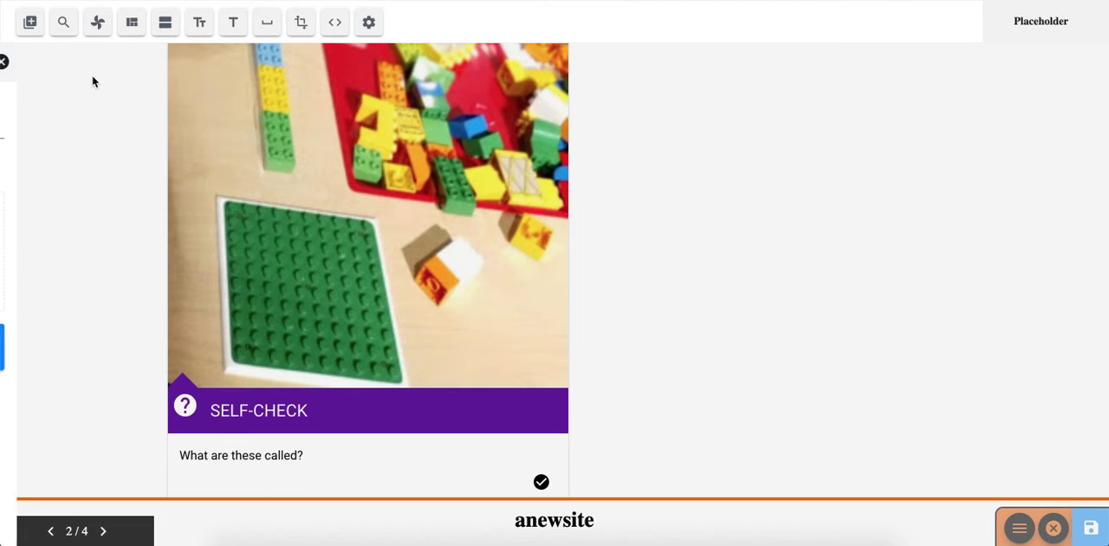
scroll(162, 369, "down", 1)
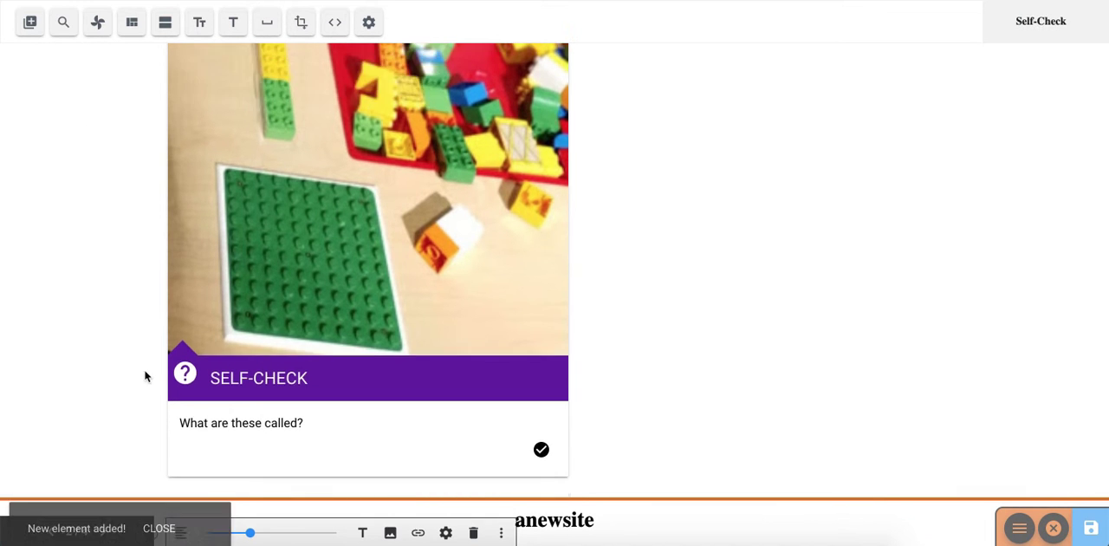
left_click(1091, 528)
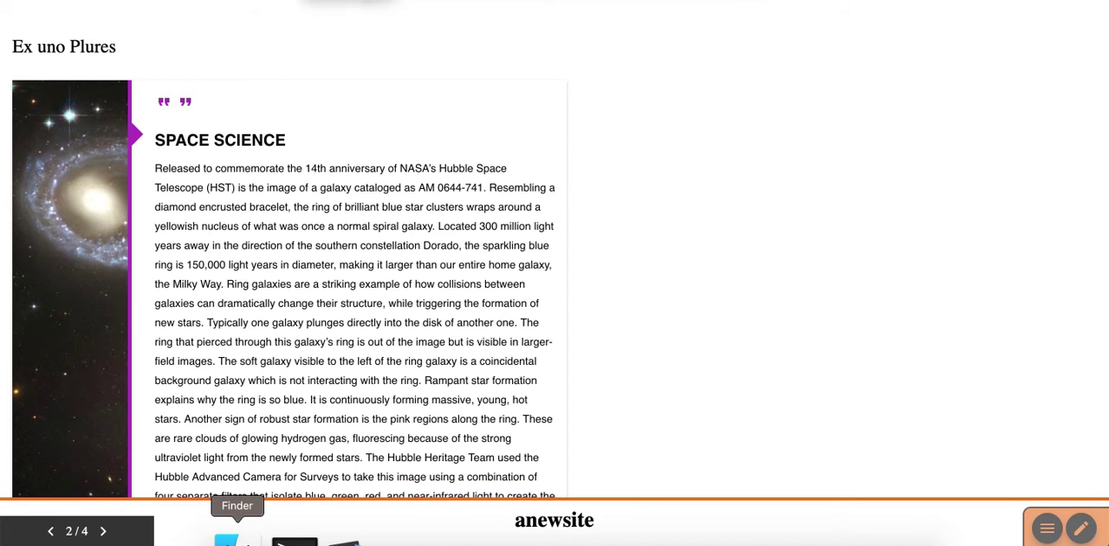
- Switch to Finder and browse from _sites to anewsite's files folder to view the uploaded image
left_click(235, 527)
scroll(208, 427, "down", 10)
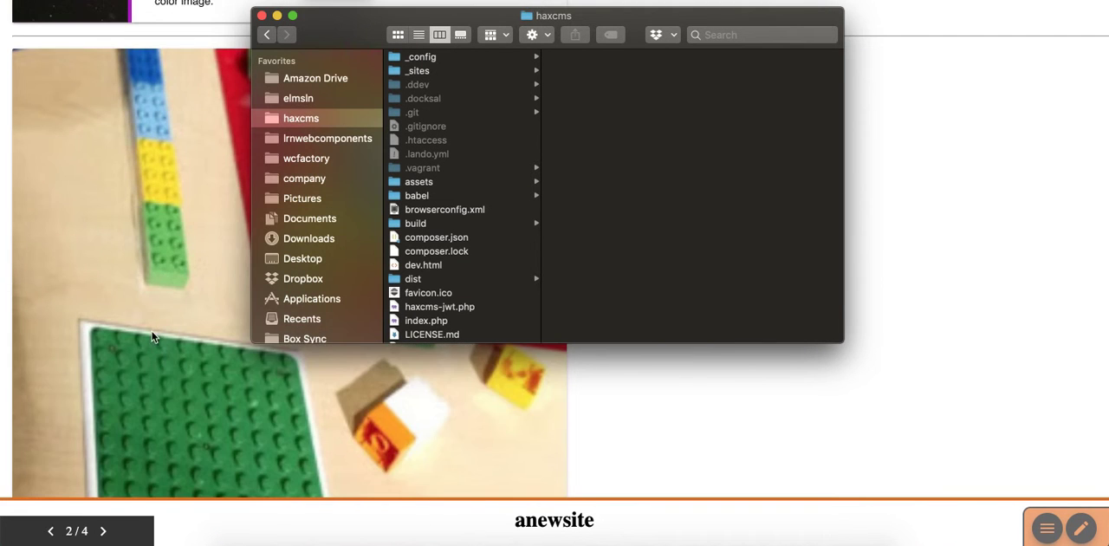
left_click(441, 73)
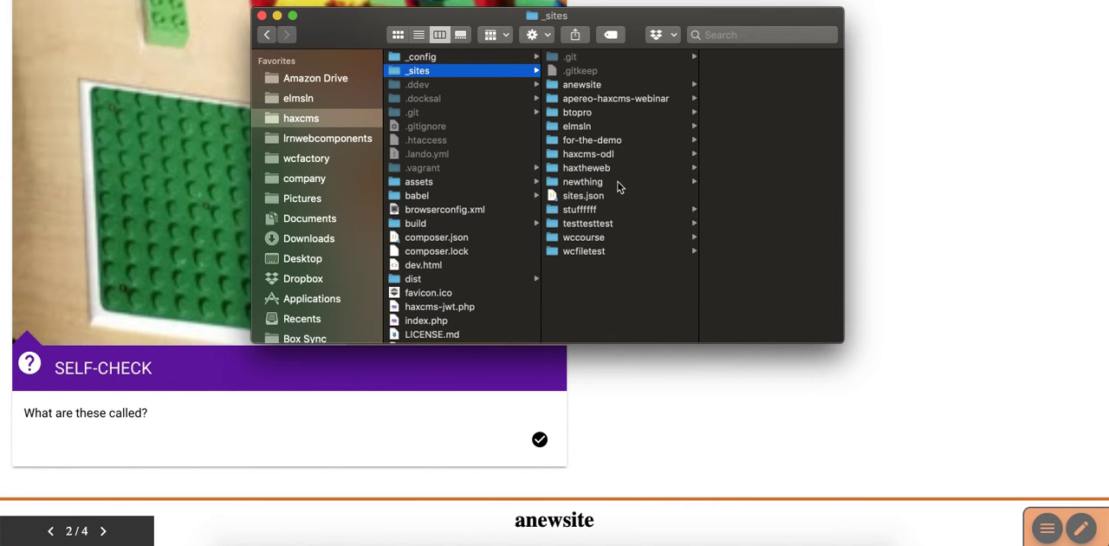
left_click(611, 85)
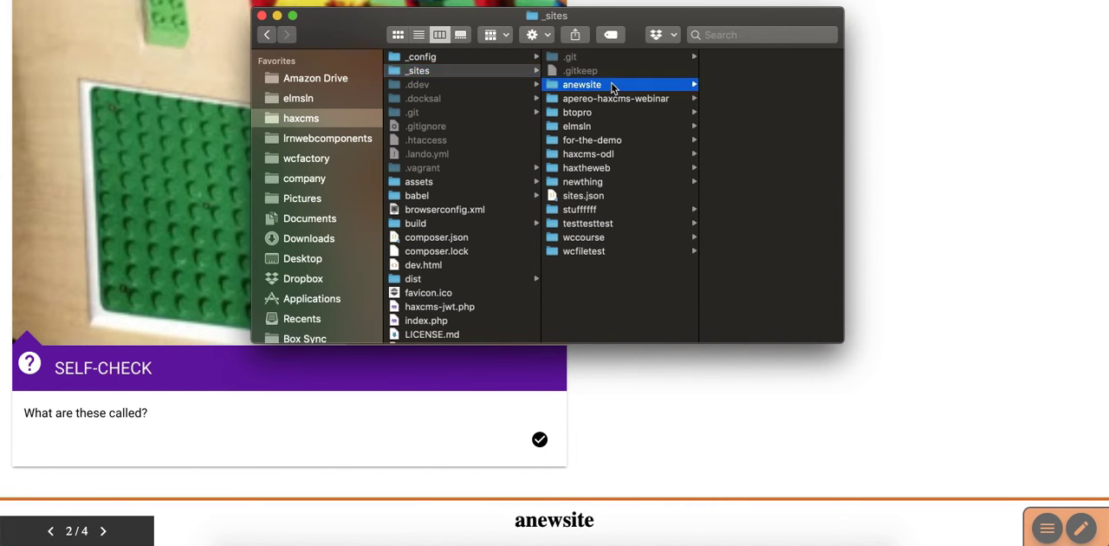
left_click(730, 213)
left_click(705, 76)
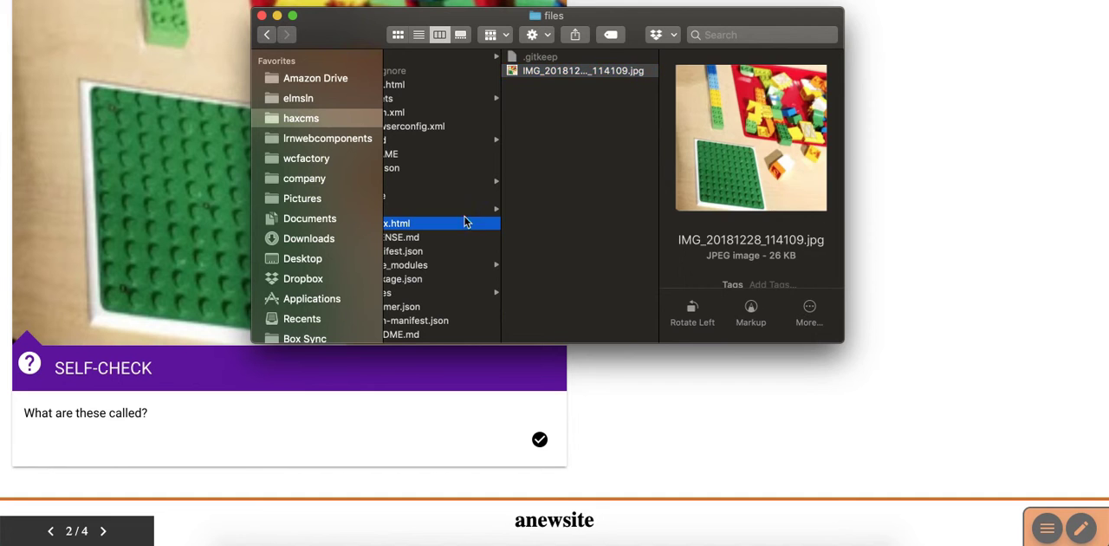
- Browse anewsite's pages folder to so-my-new-blog-post and examine its index.html and index-1.html files
left_click(463, 223)
scroll(607, 243, "left", 5)
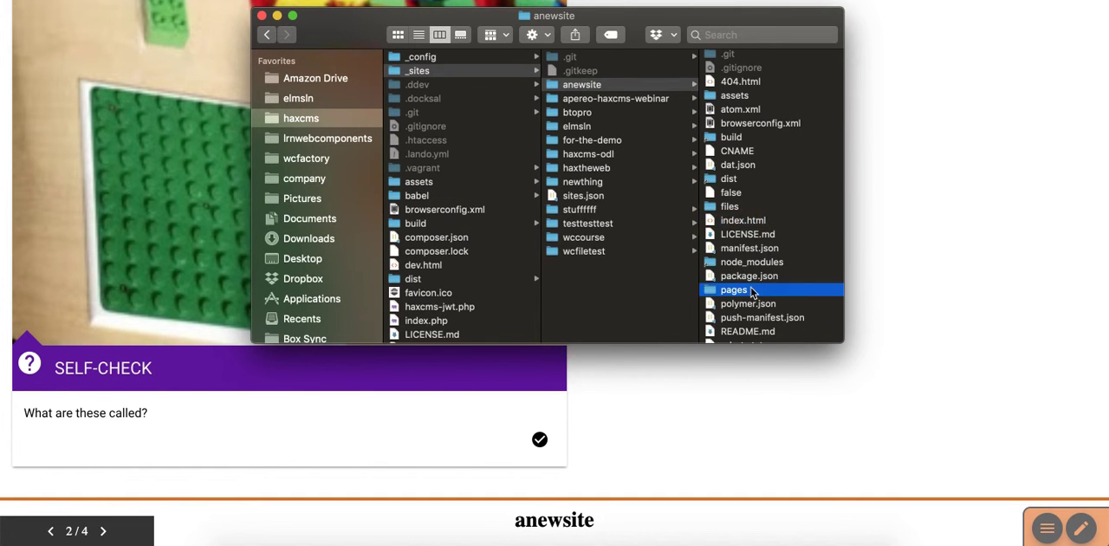
left_click(734, 289)
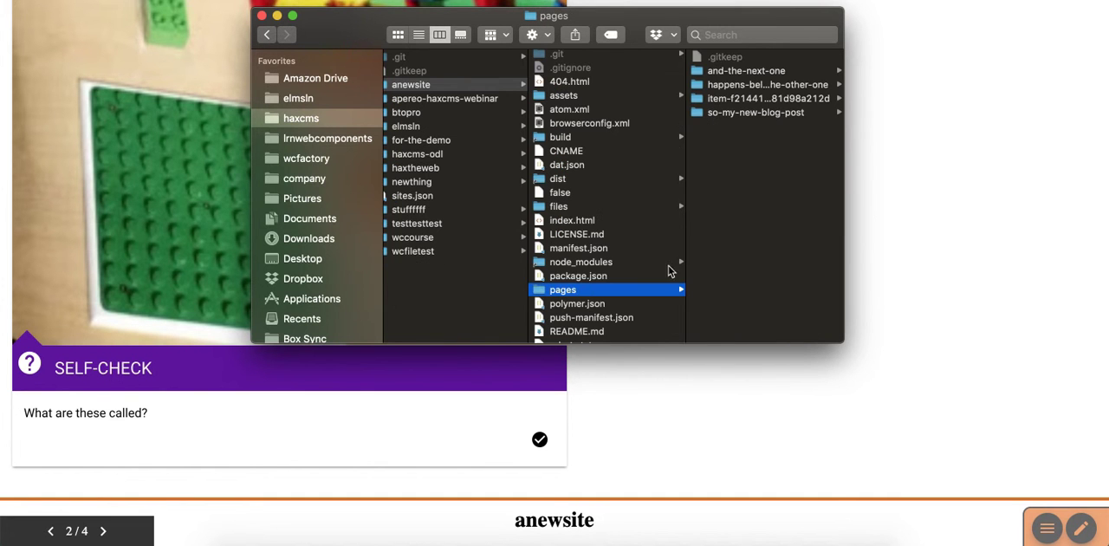
left_click(723, 114)
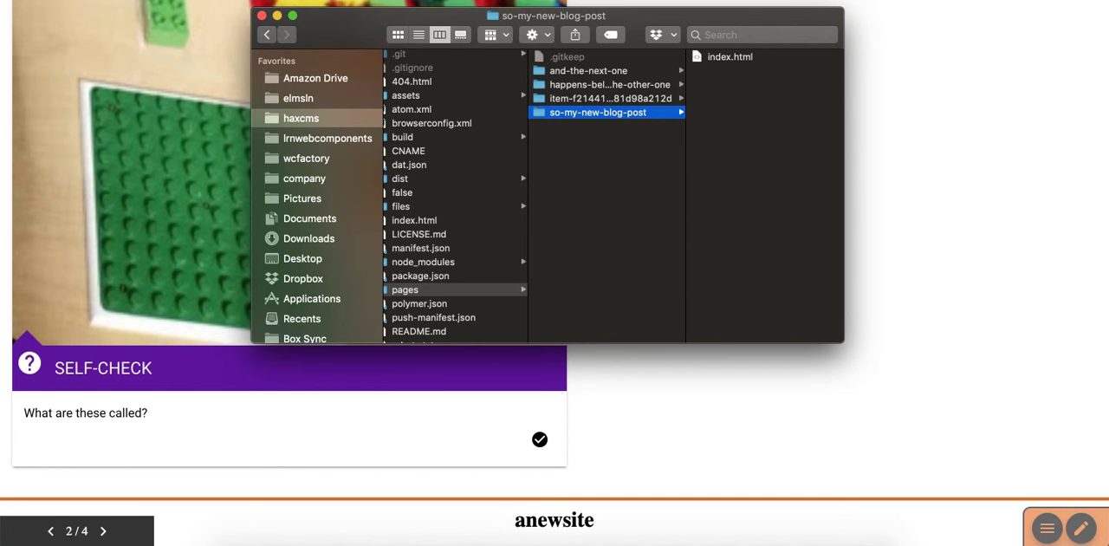
left_click(262, 16)
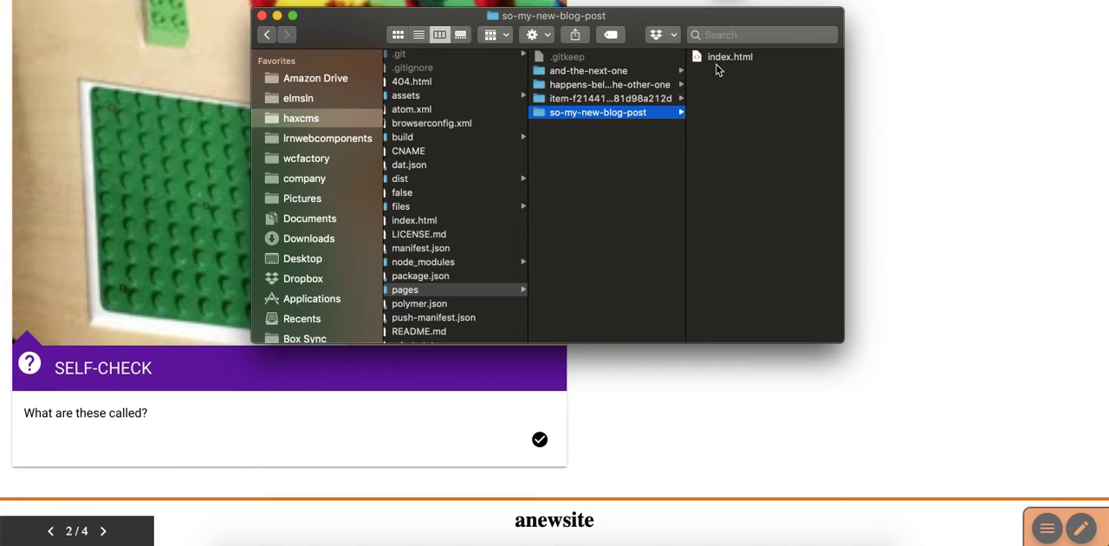
left_click(704, 57)
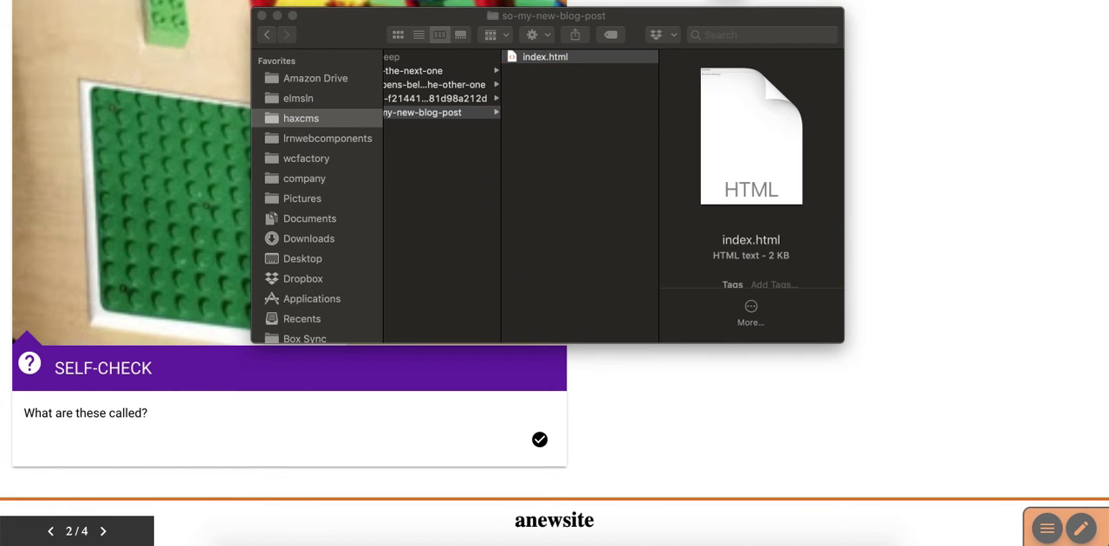
left_click_drag(703, 142, 536, 171)
left_click(518, 59)
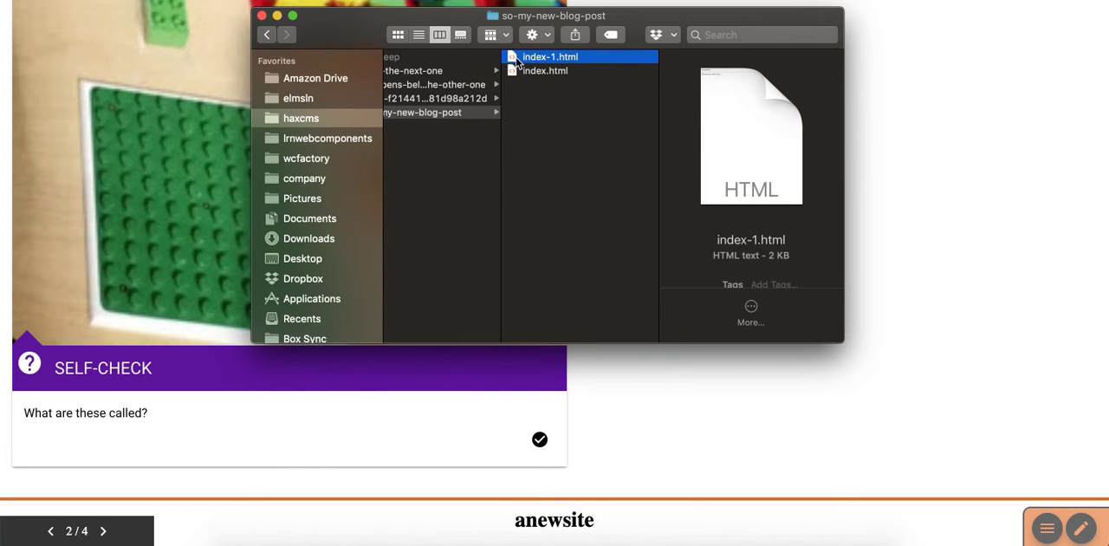
left_click_drag(1108, 3, 675, 7)
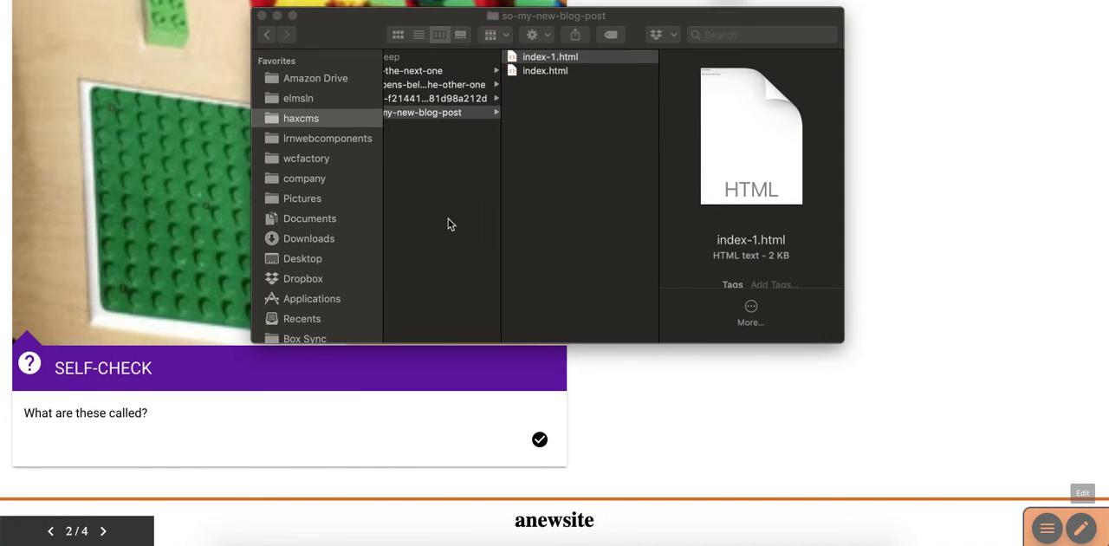
- Open anewsite's site.json in the code editor and review its theme, color and publishing metadata
left_click(457, 229)
scroll(459, 321, "down", 2)
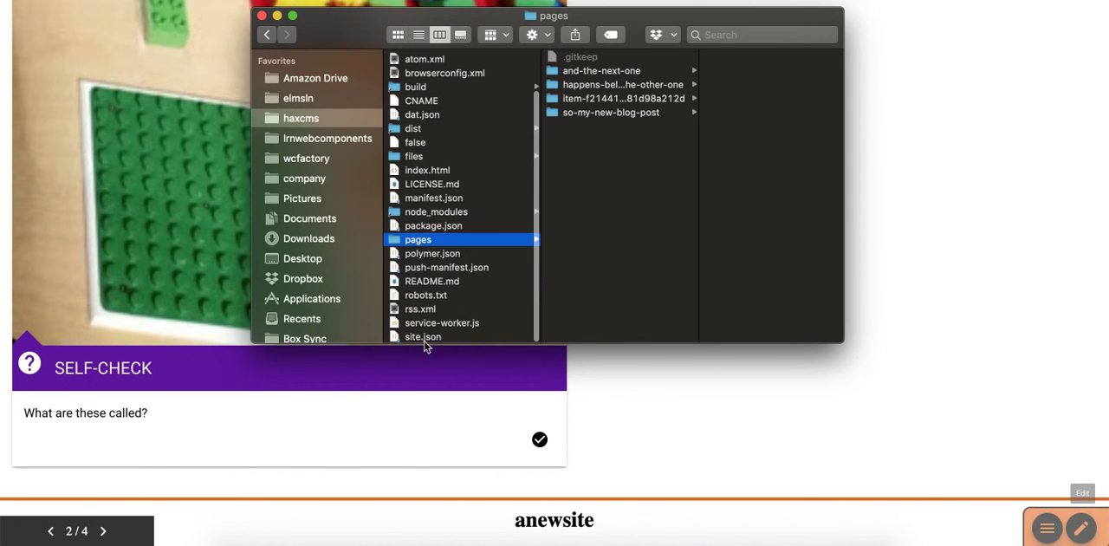
double_click(400, 337)
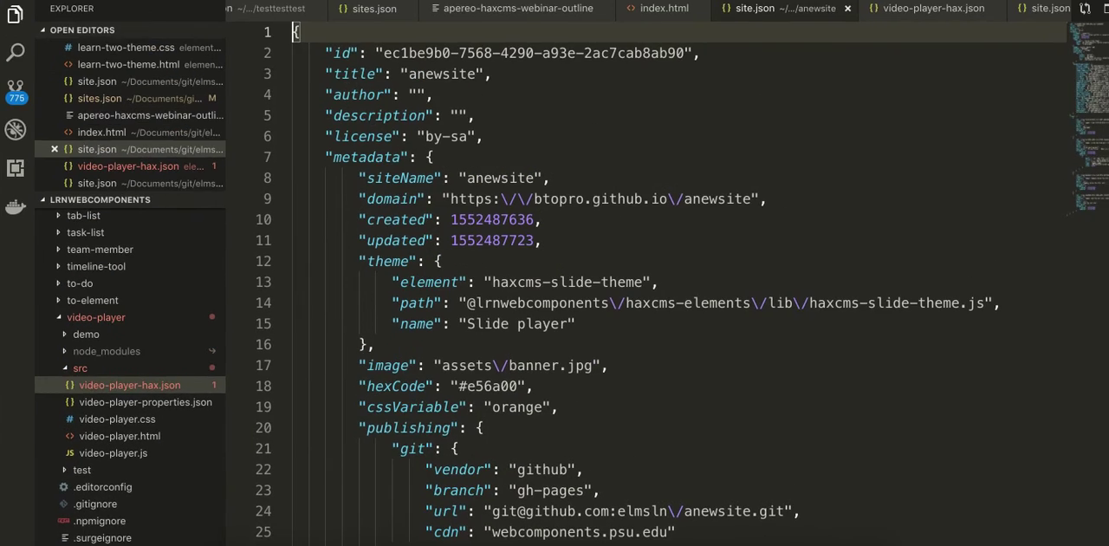
left_click(582, 106)
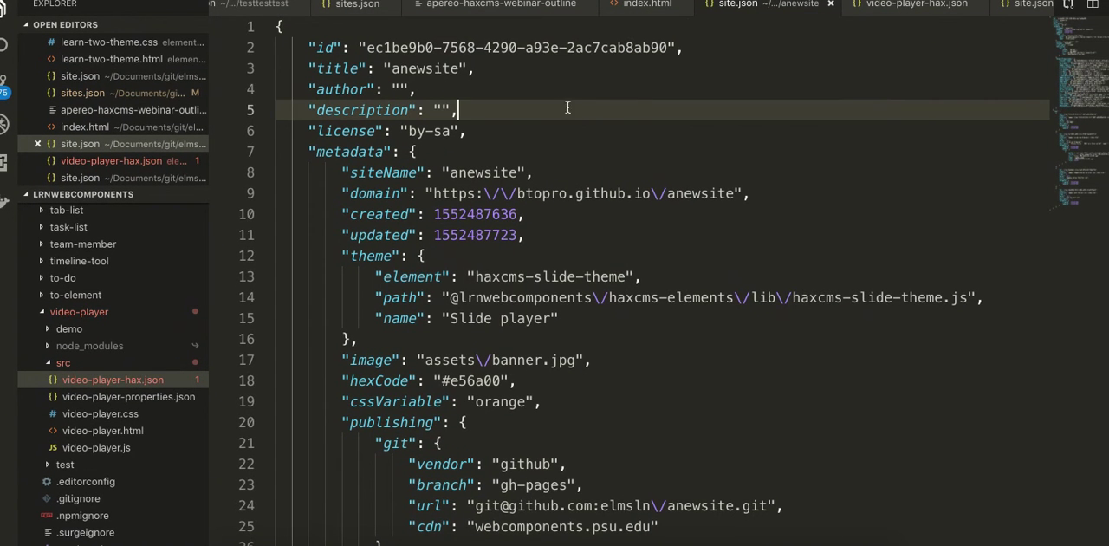
scroll(557, 104, "down", 2)
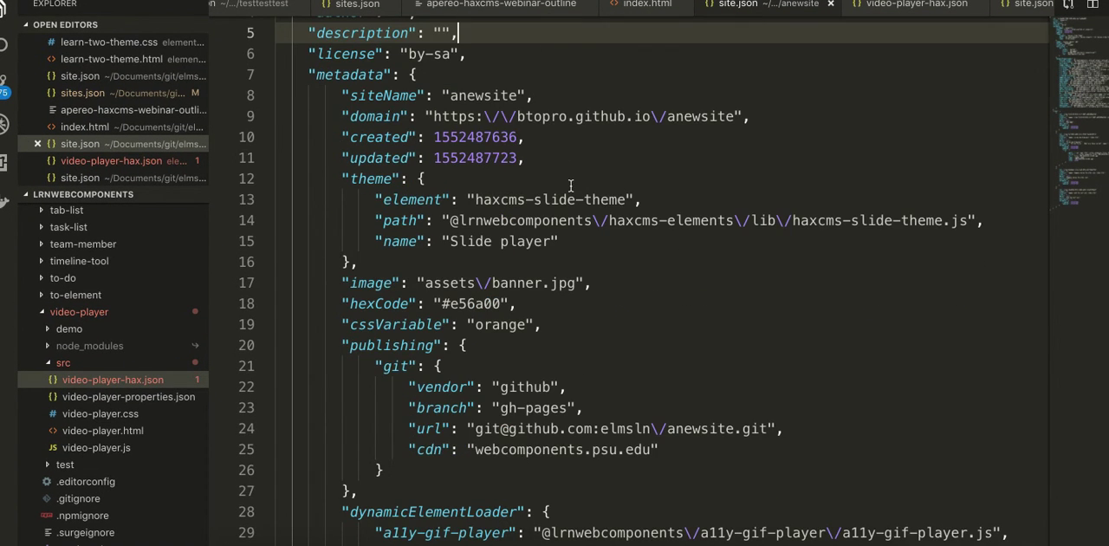
scroll(570, 185, "down", 5)
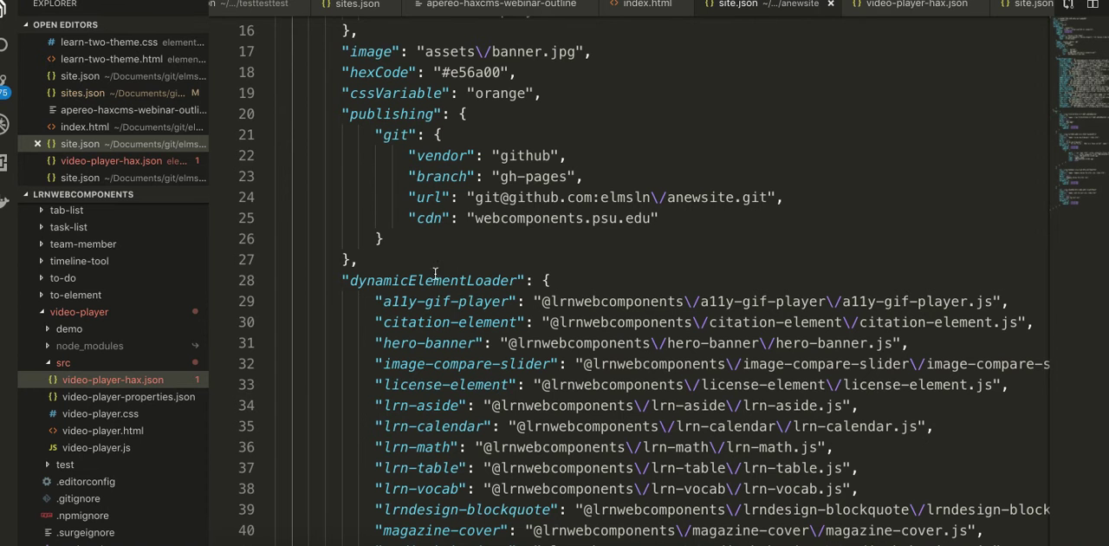
- Collapse the dynamicElementLoader block and the whole site metadata block in site.json
left_click(266, 280)
scroll(353, 277, "up", 3)
scroll(364, 147, "up", 3)
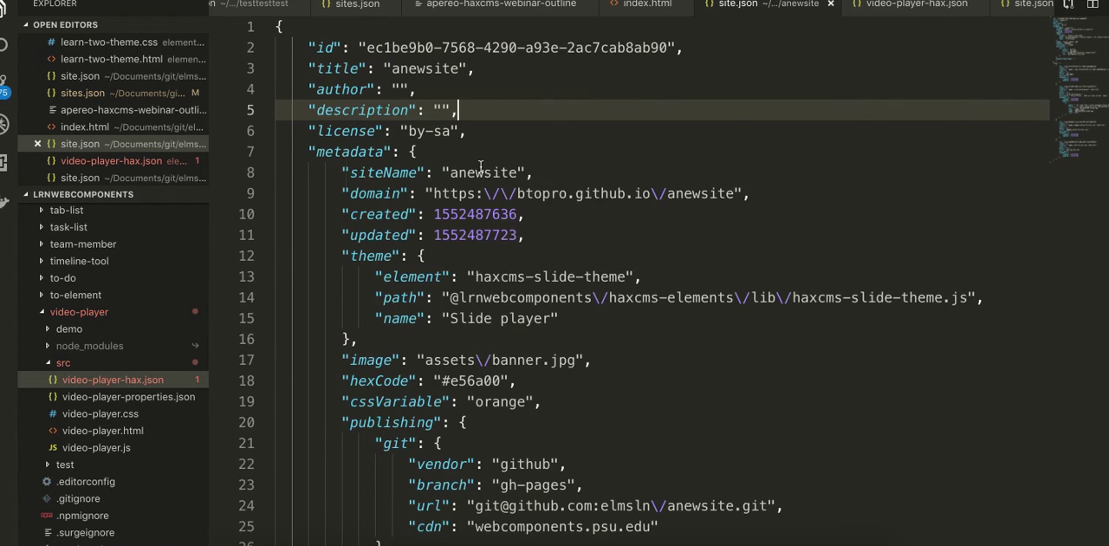
left_click(266, 152)
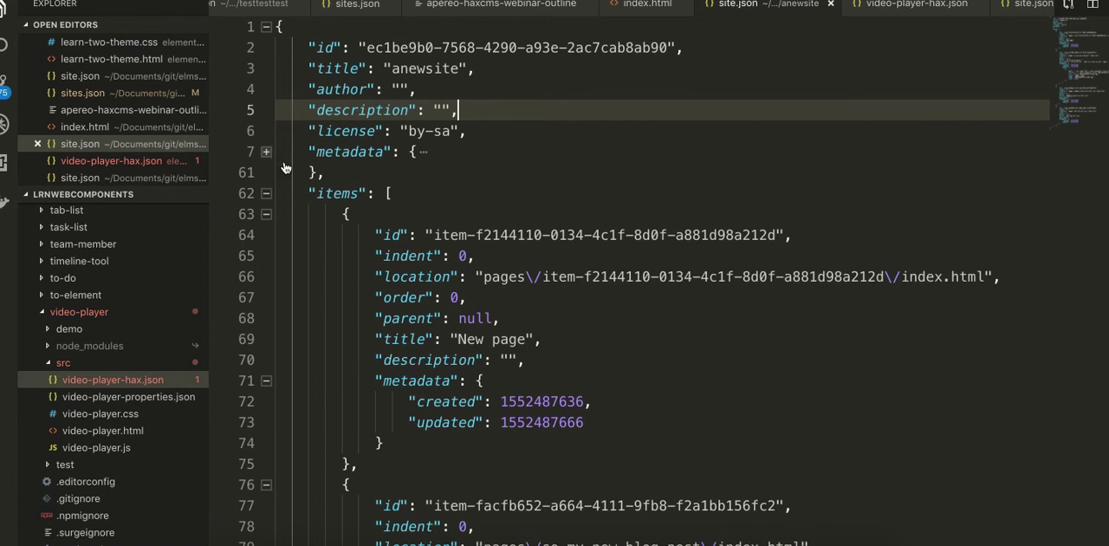
- Review the page entries under items in site.json, including the blog post's description and files metadata
scroll(286, 165, "down", 2)
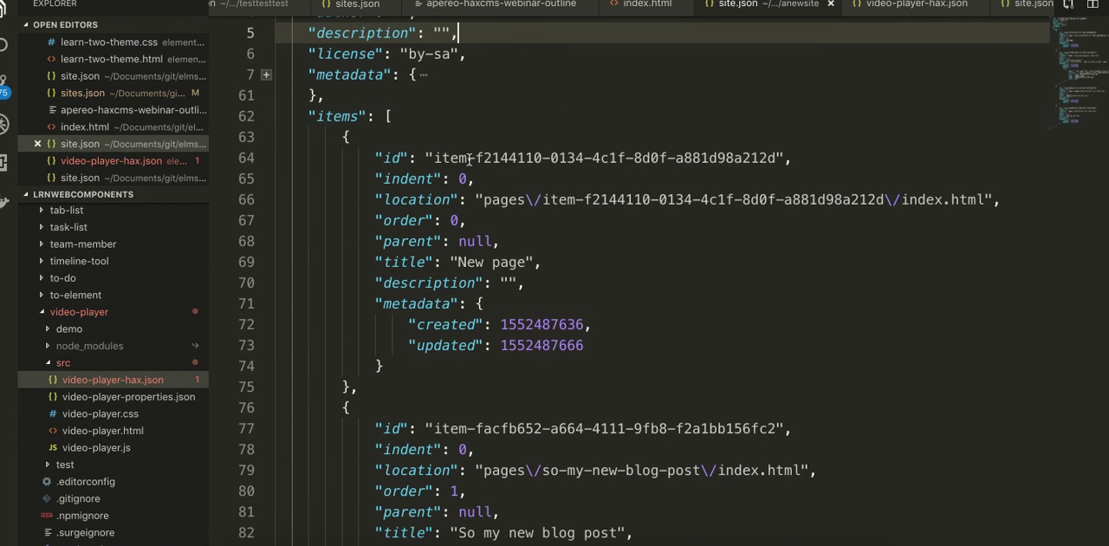
scroll(466, 158, "down", 6)
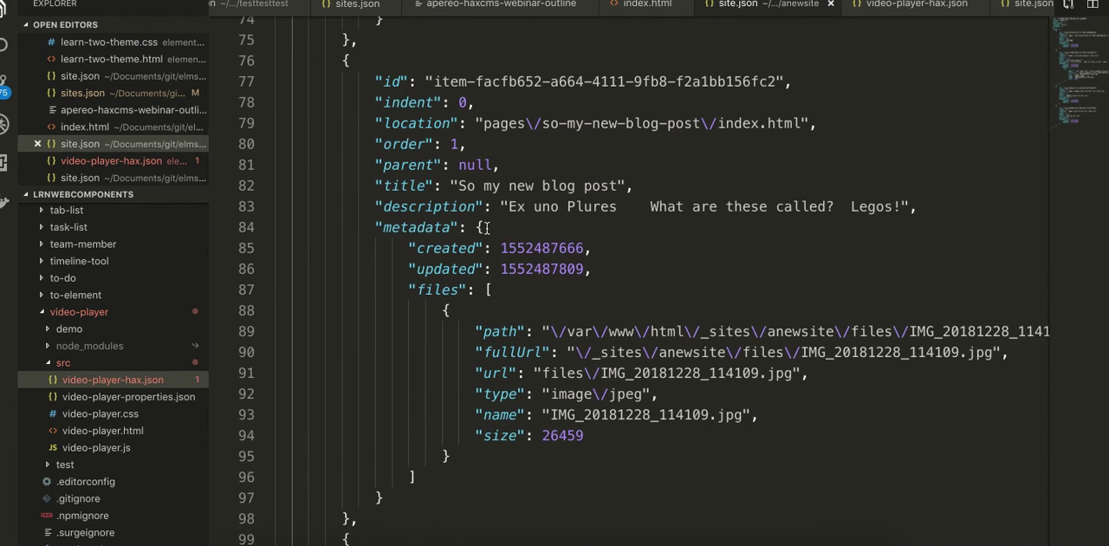
left_click(441, 291)
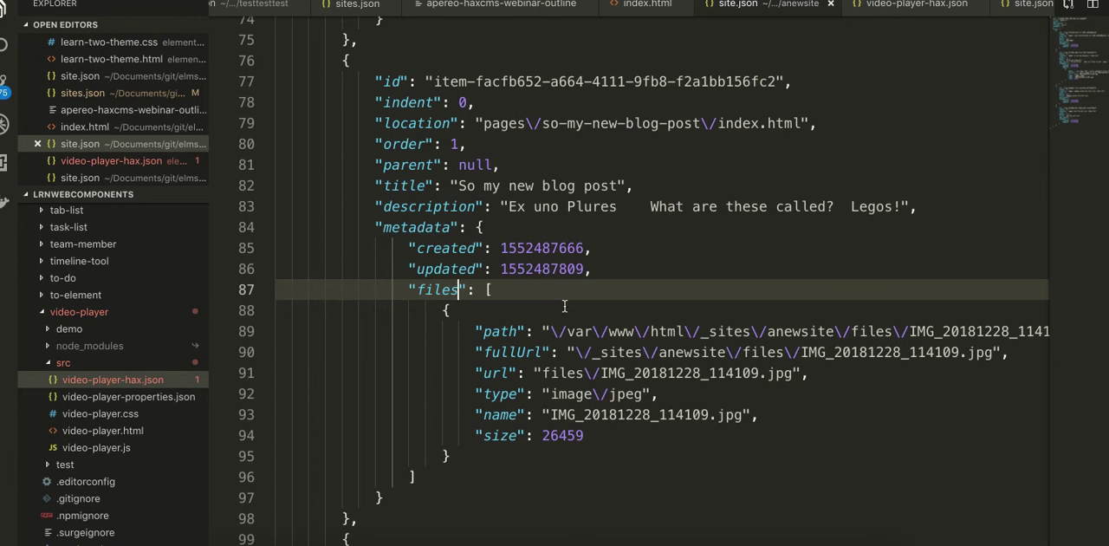
left_click_drag(508, 206, 769, 206)
left_click(782, 207)
scroll(555, 253, "down", 6)
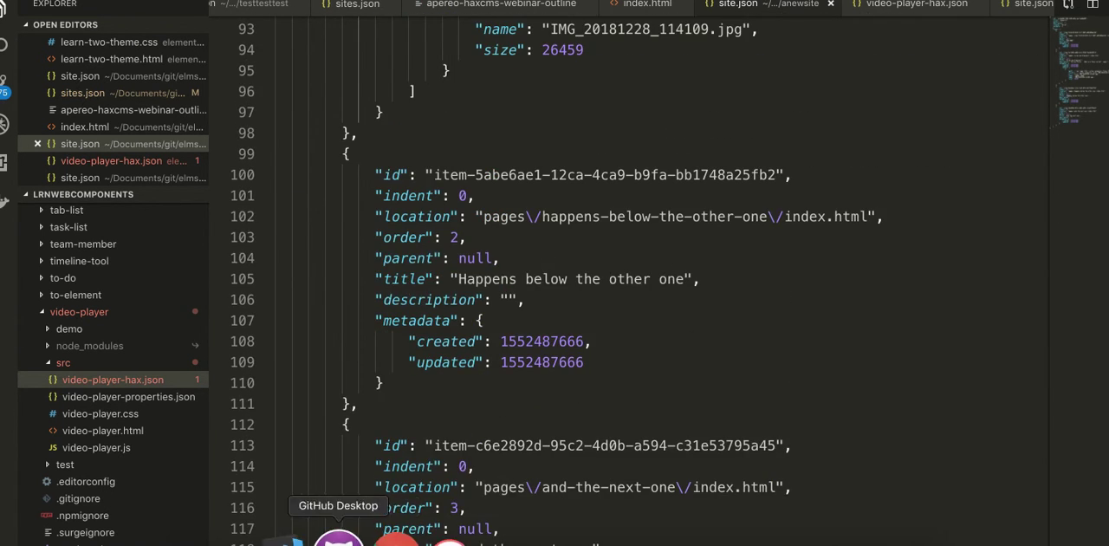
- Switch to the browser showing anewsite, open its site details and set the theme to Learn2
left_click(378, 537)
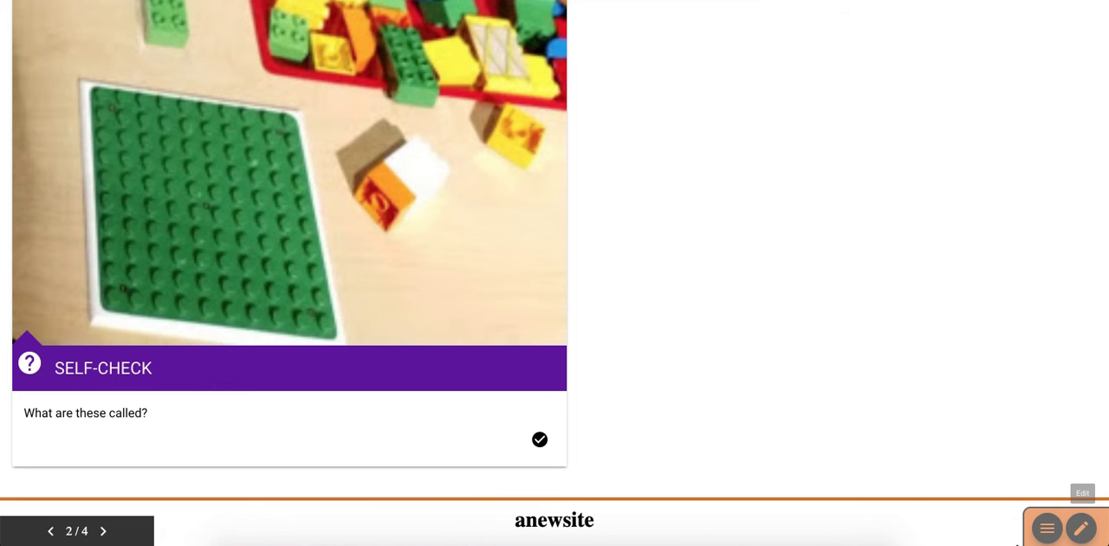
left_click(1048, 532)
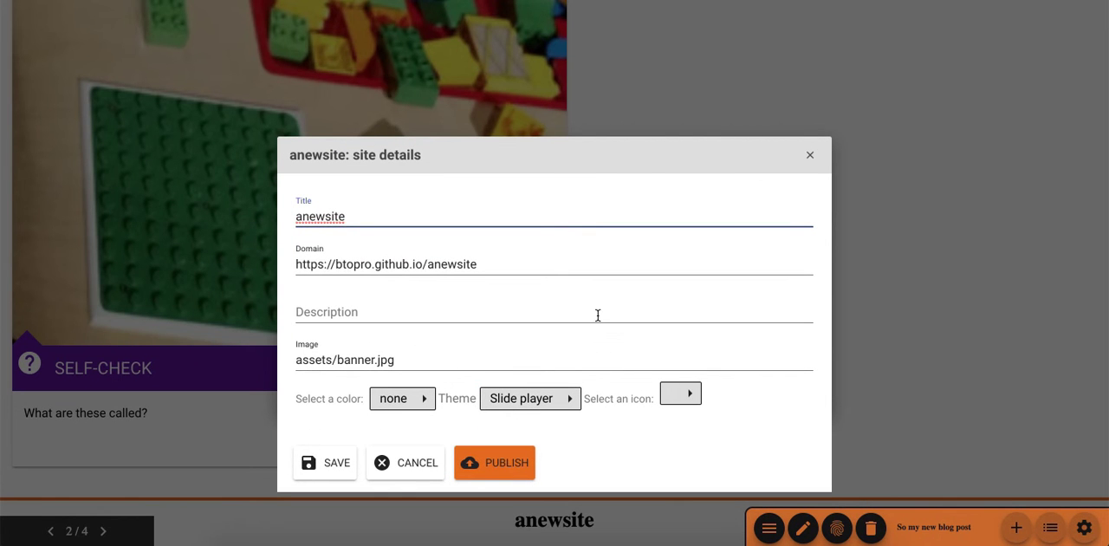
left_click(530, 398)
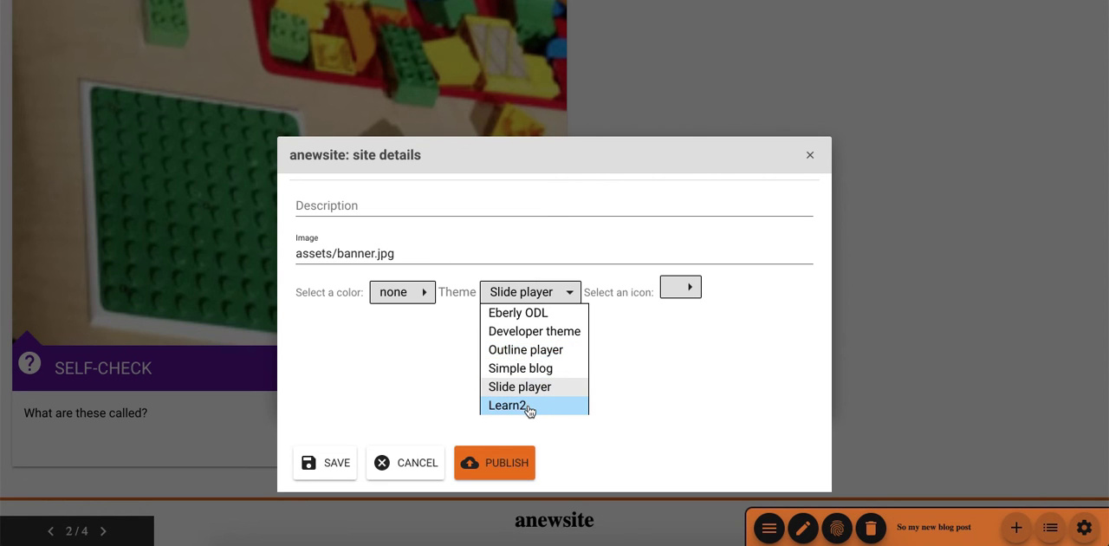
left_click(529, 407)
- Set the site color to brown and save the site details
left_click(417, 401)
scroll(414, 359, "down", 5)
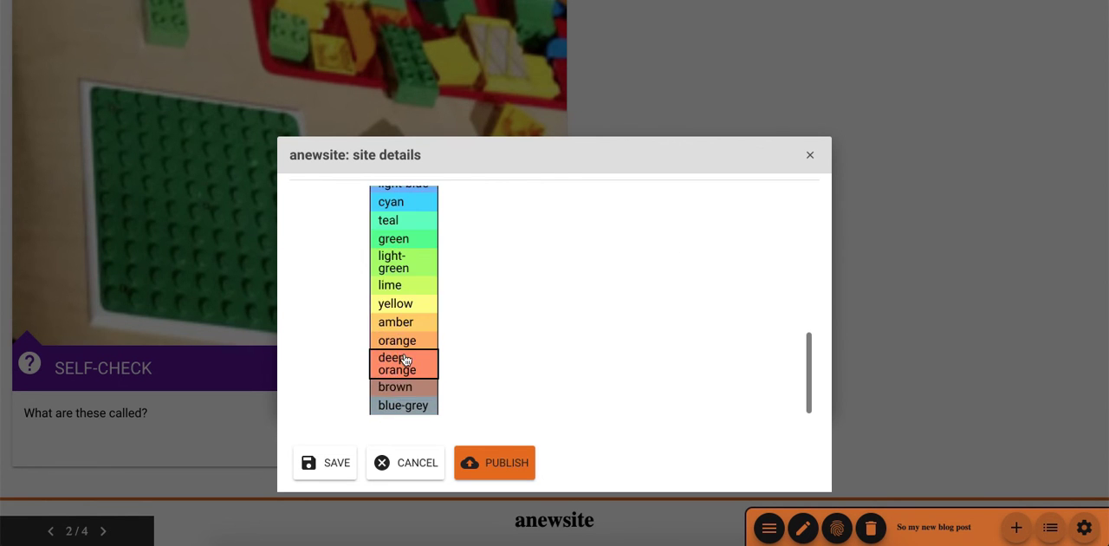
left_click(394, 384)
left_click(319, 468)
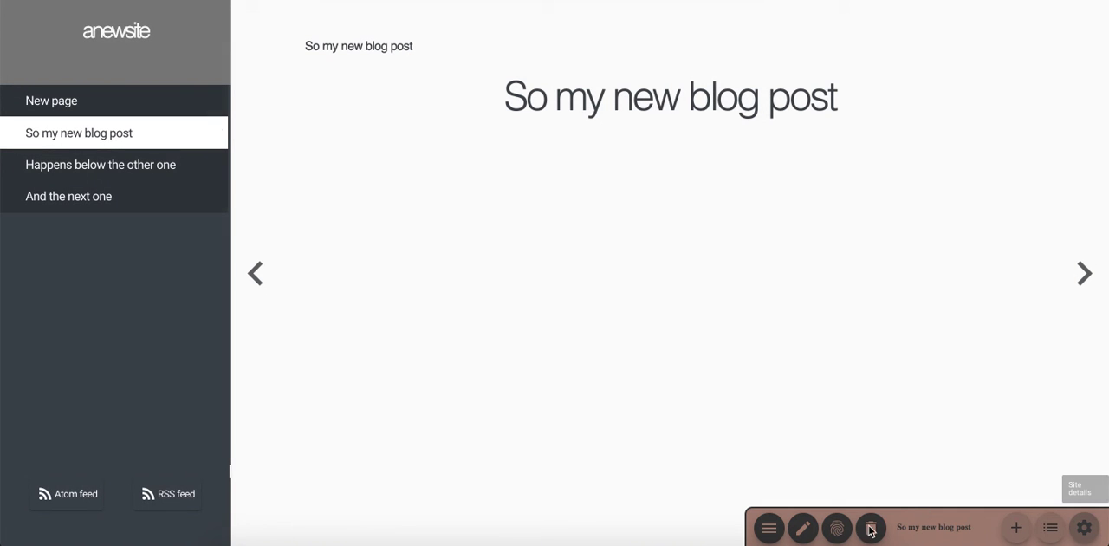
- Visit the Happens below the other one page, return to So my new blog post and check its self-check answer
left_click(48, 169)
left_click(57, 137)
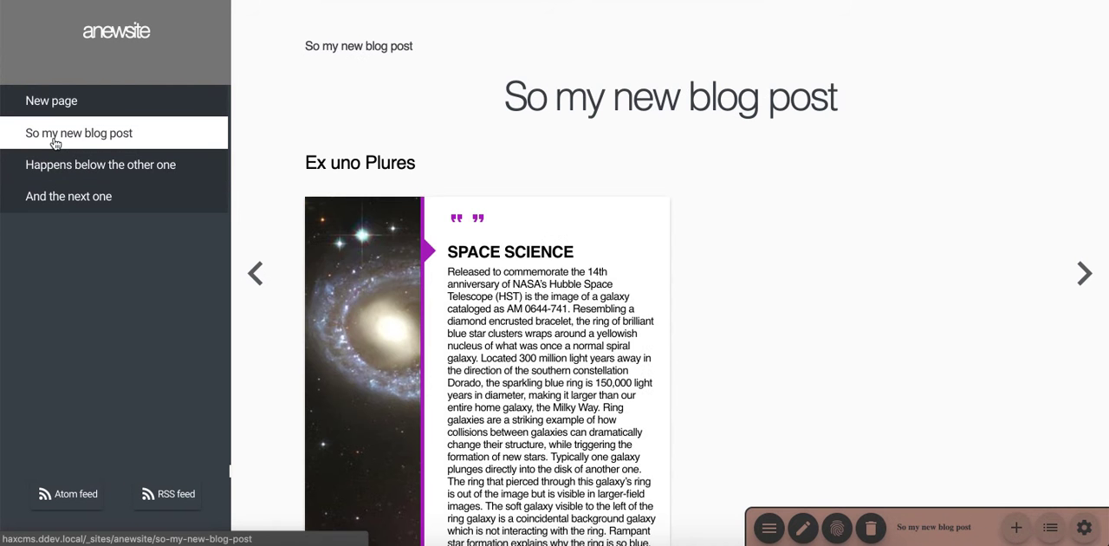
scroll(459, 312, "down", 5)
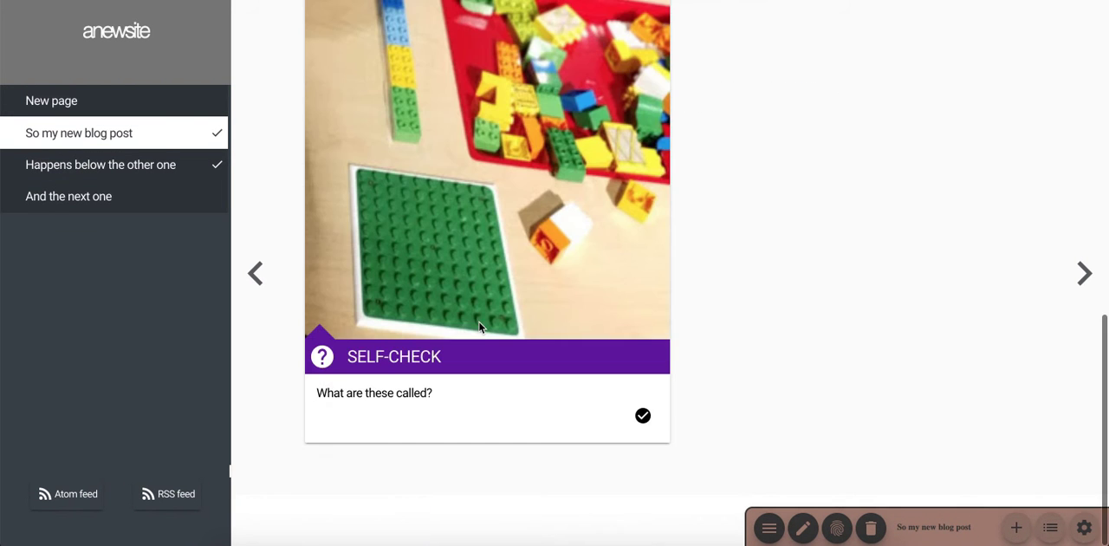
left_click(643, 418)
left_click(652, 440)
scroll(487, 353, "up", 5)
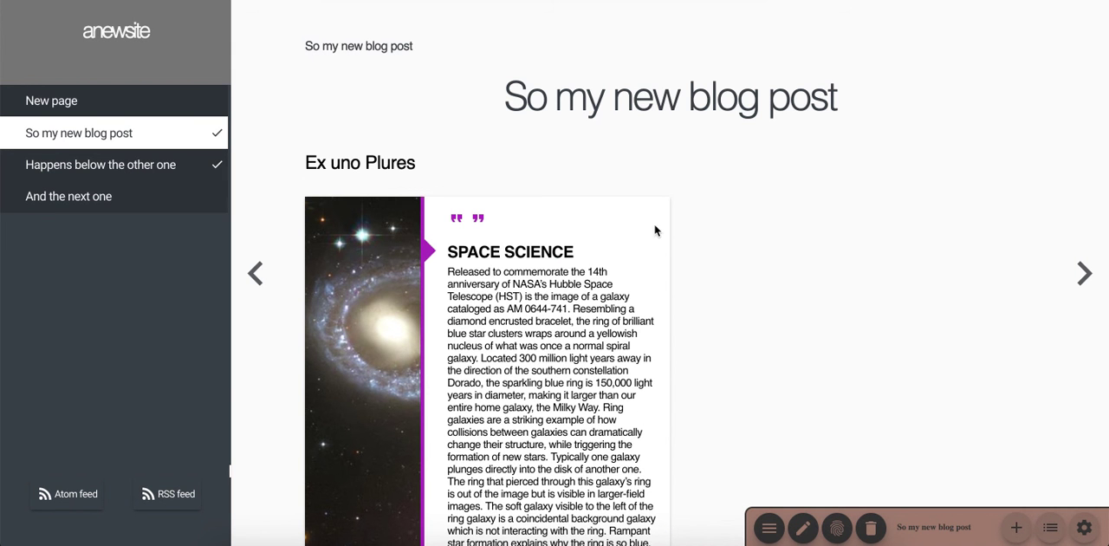
- View anewsite's Atom feed, then close it to return to the site
left_click(65, 503)
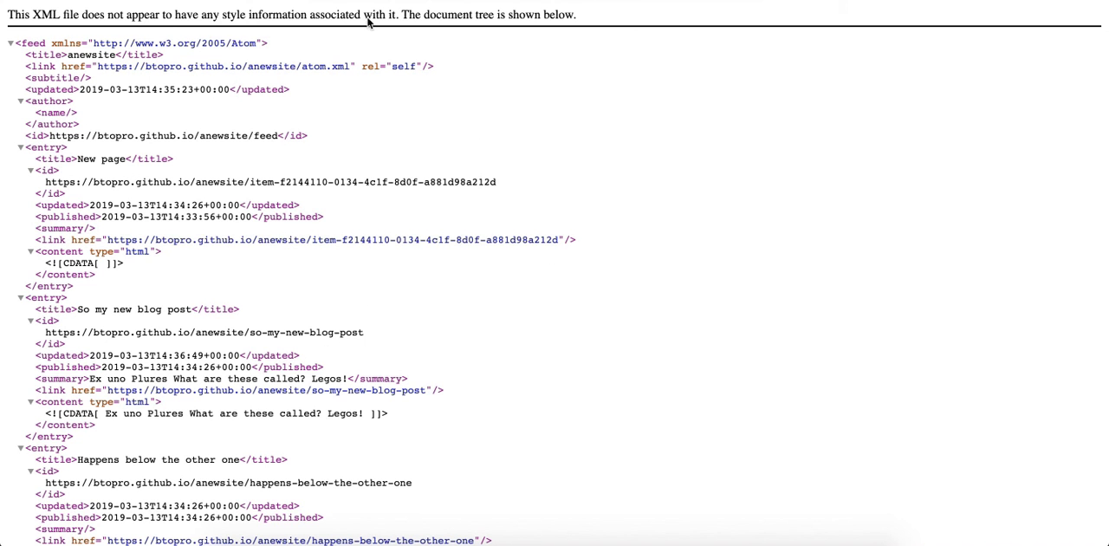
key("super+w")
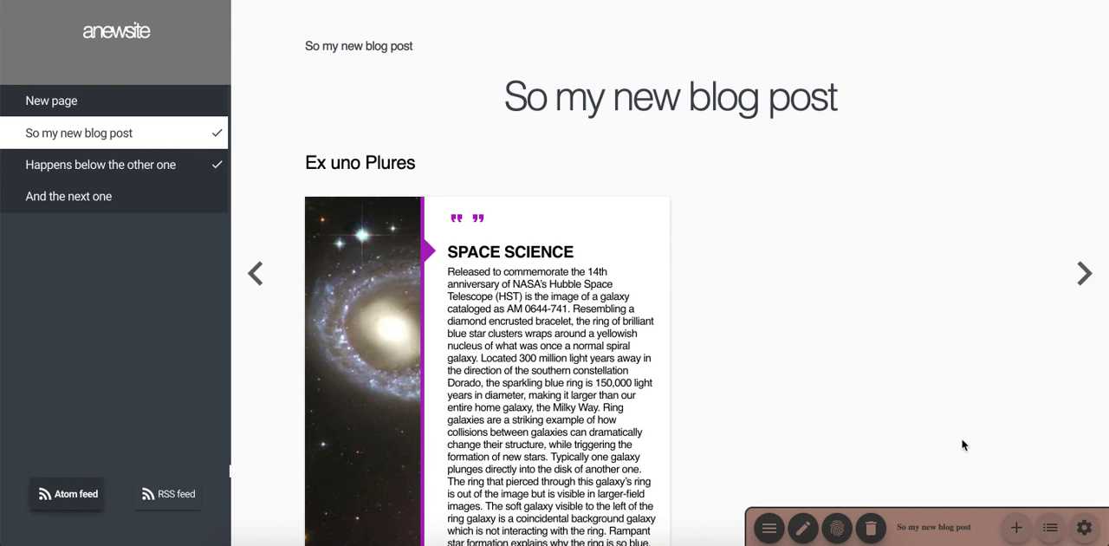
- Open anewsite's site details
left_click(1083, 530)
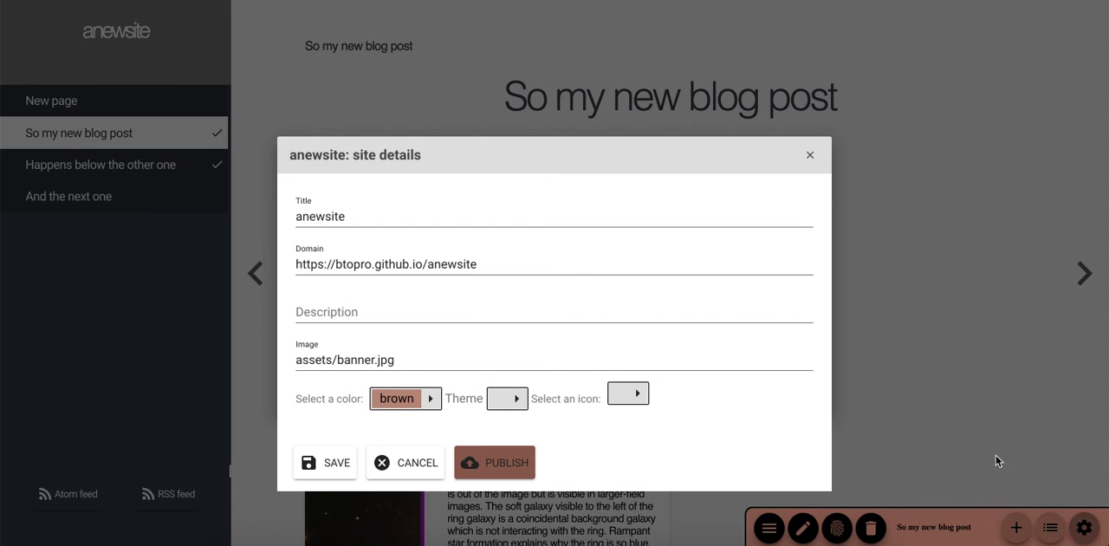